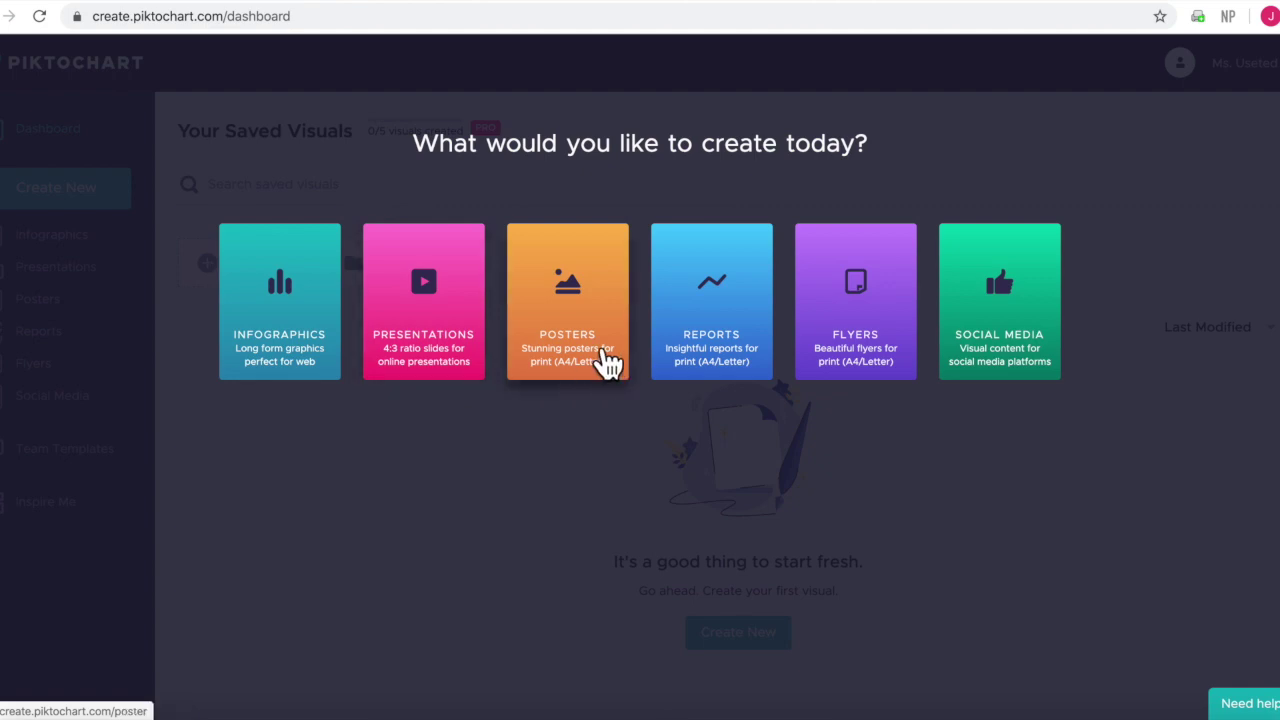
# - Browse the poster templates and start a new poster from the blank template
pyautogui.click(607, 364)
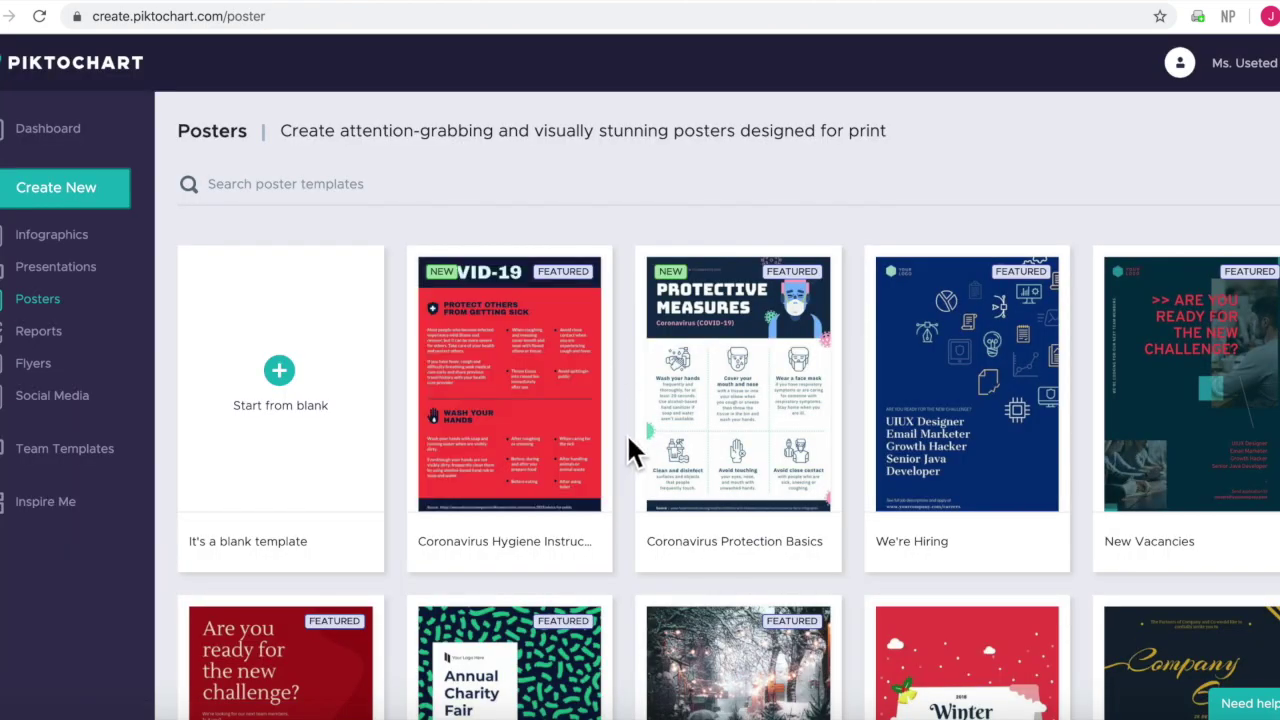
pyautogui.scroll(-7, 626, 433)
pyautogui.scroll(-9, 628, 440)
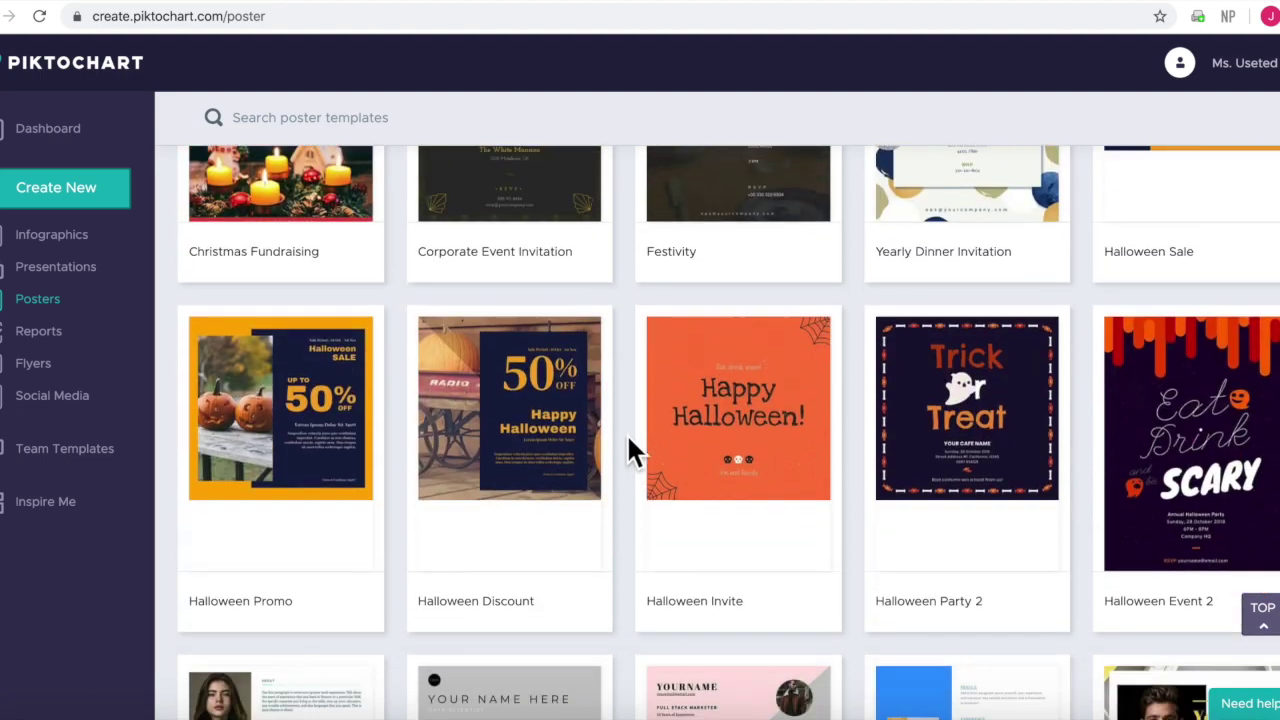
pyautogui.scroll(-1, 630, 450)
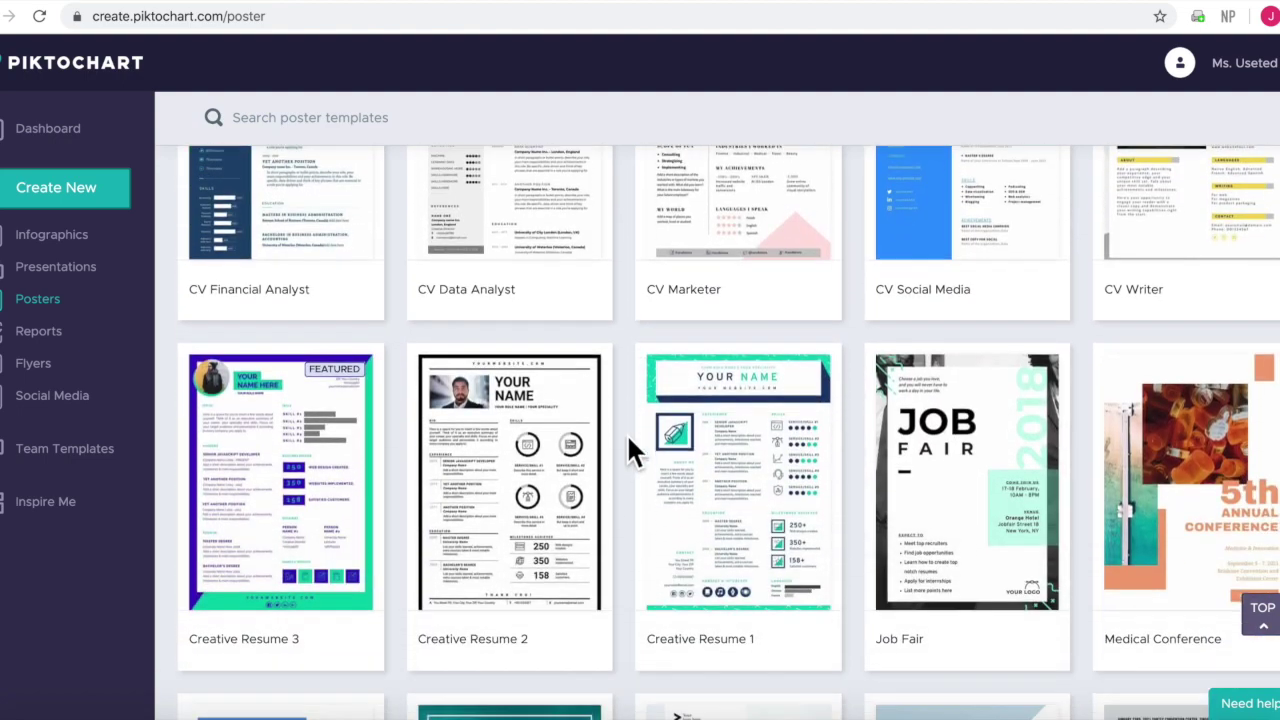
pyautogui.moveTo(577, 484)
pyautogui.scroll(12, 624, 494)
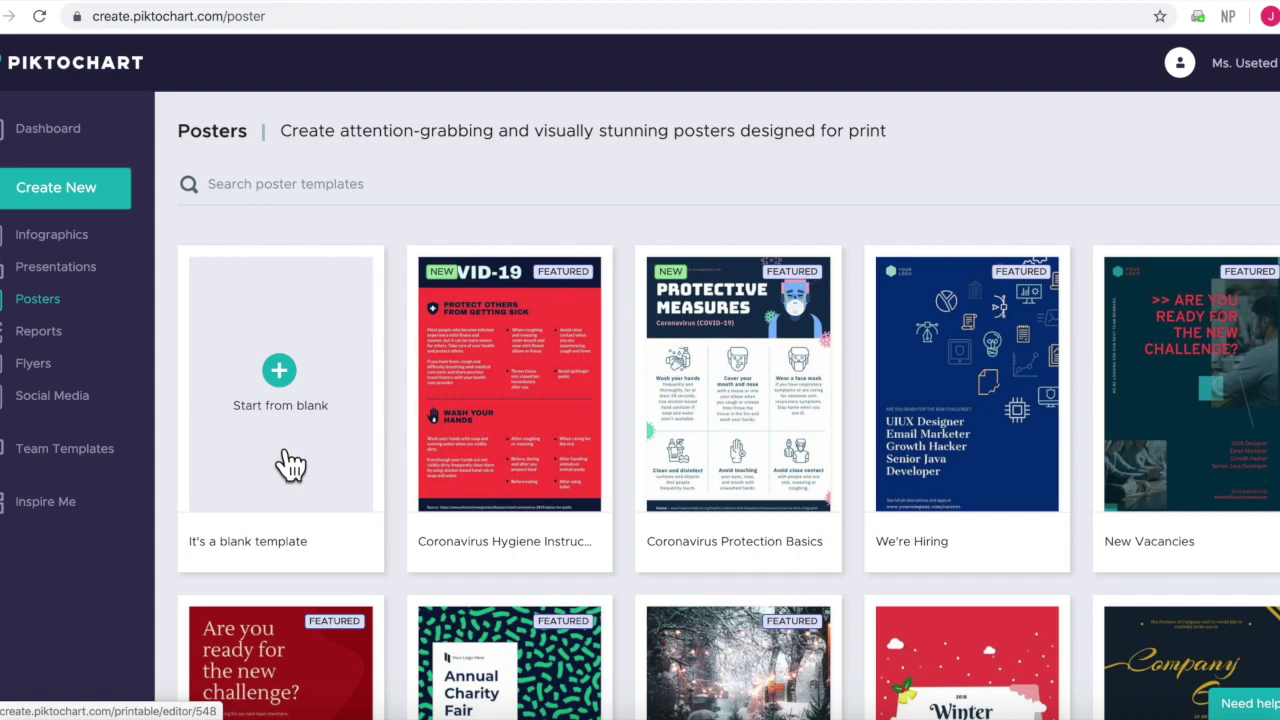
pyautogui.click(284, 450)
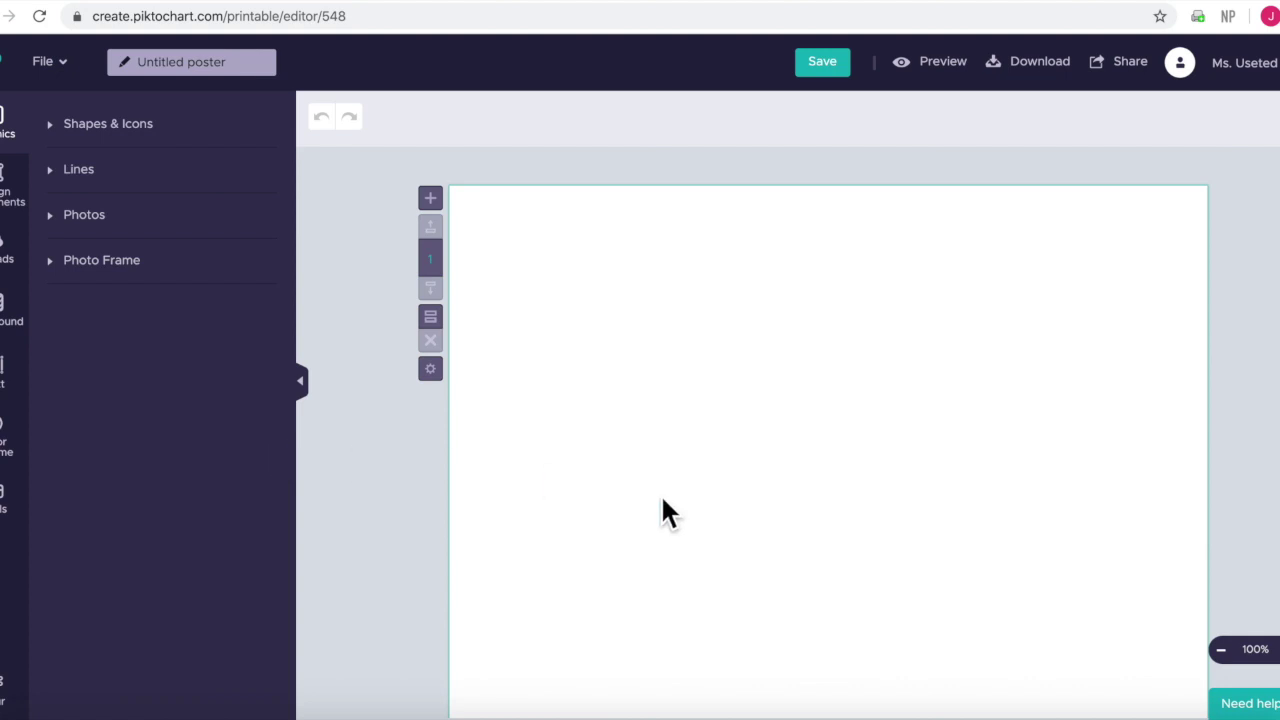
# - Rename the untitled poster as "Book Recommendations"
pyautogui.click(1247, 652)
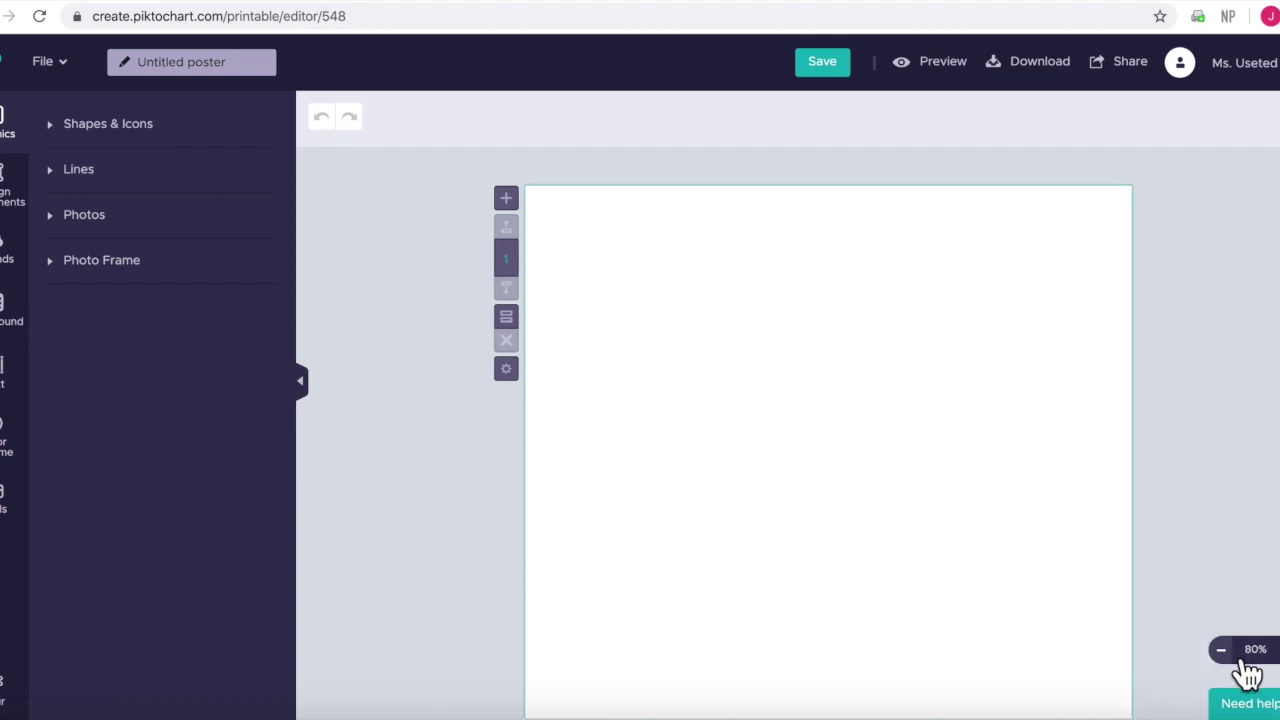
pyautogui.click(1244, 662)
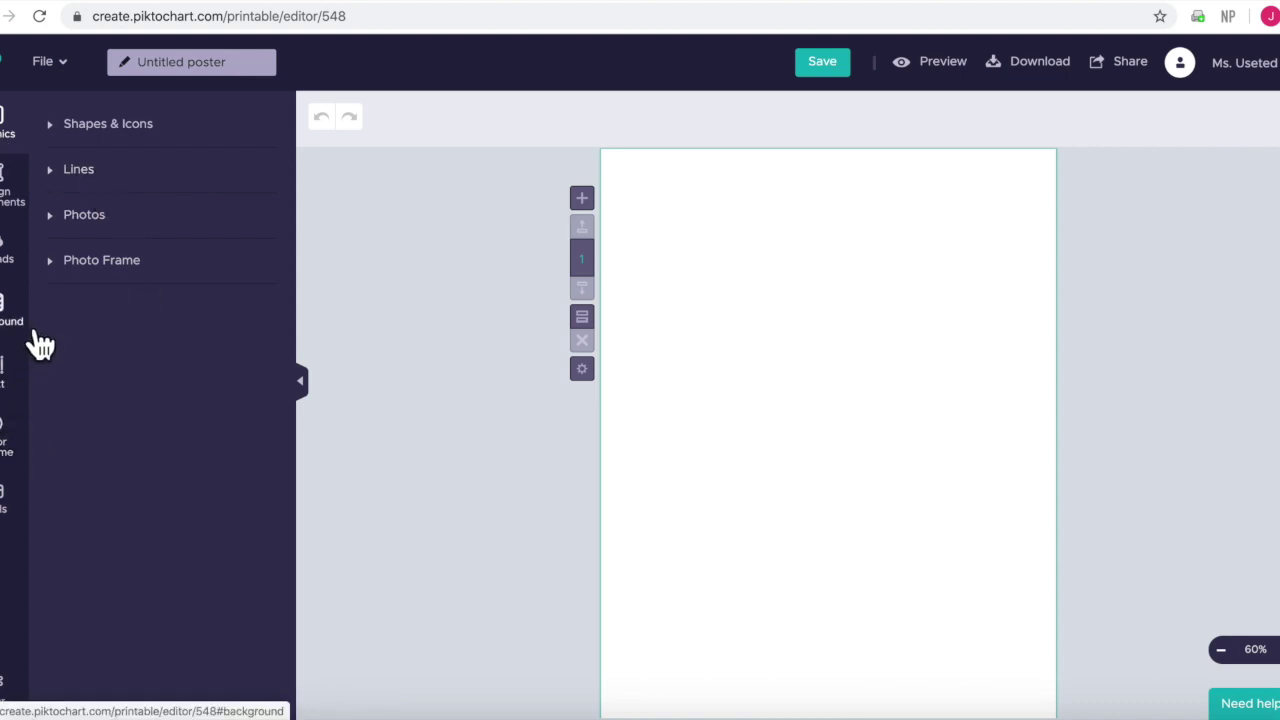
pyautogui.click(224, 66)
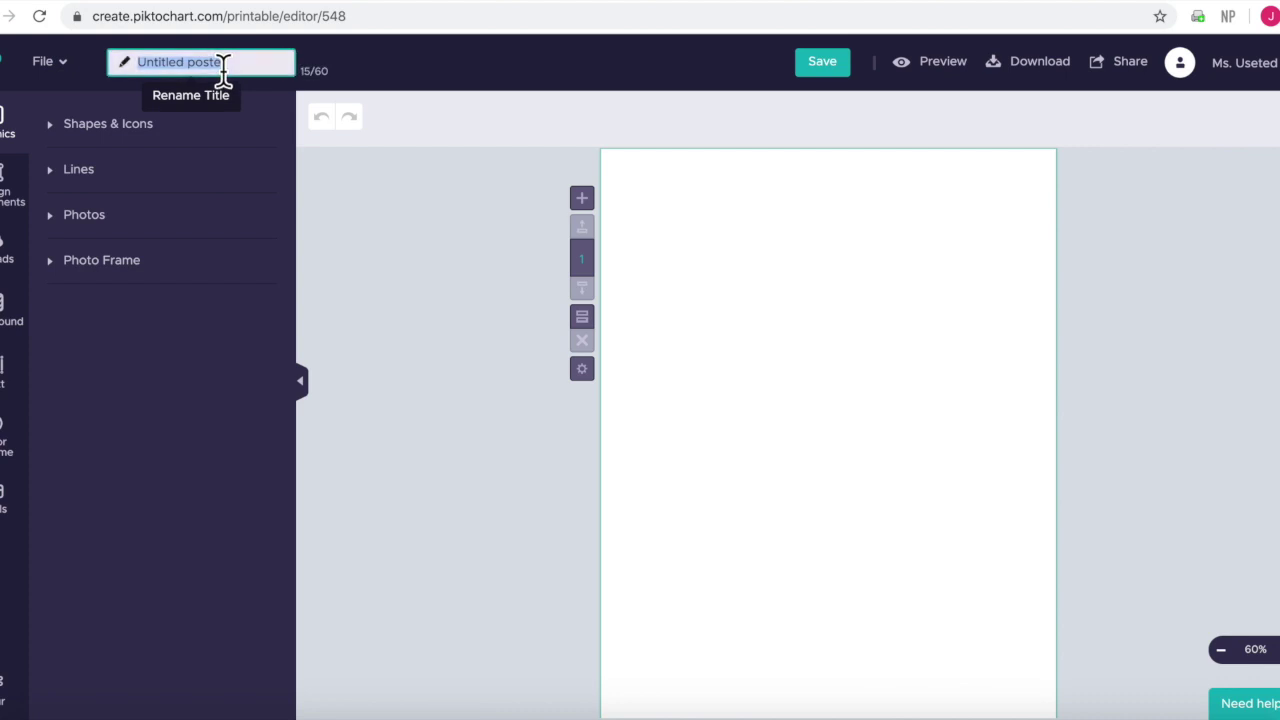
pyautogui.write('Book Recommendations')
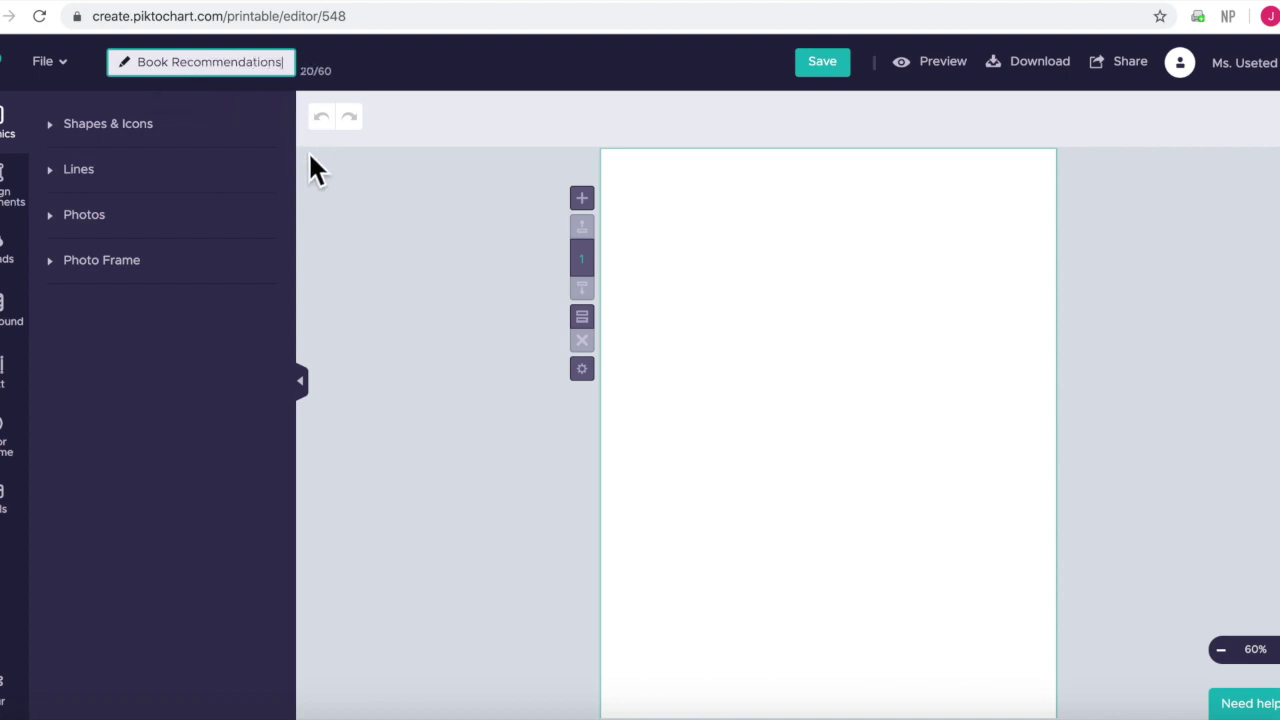
pyautogui.press('Return')
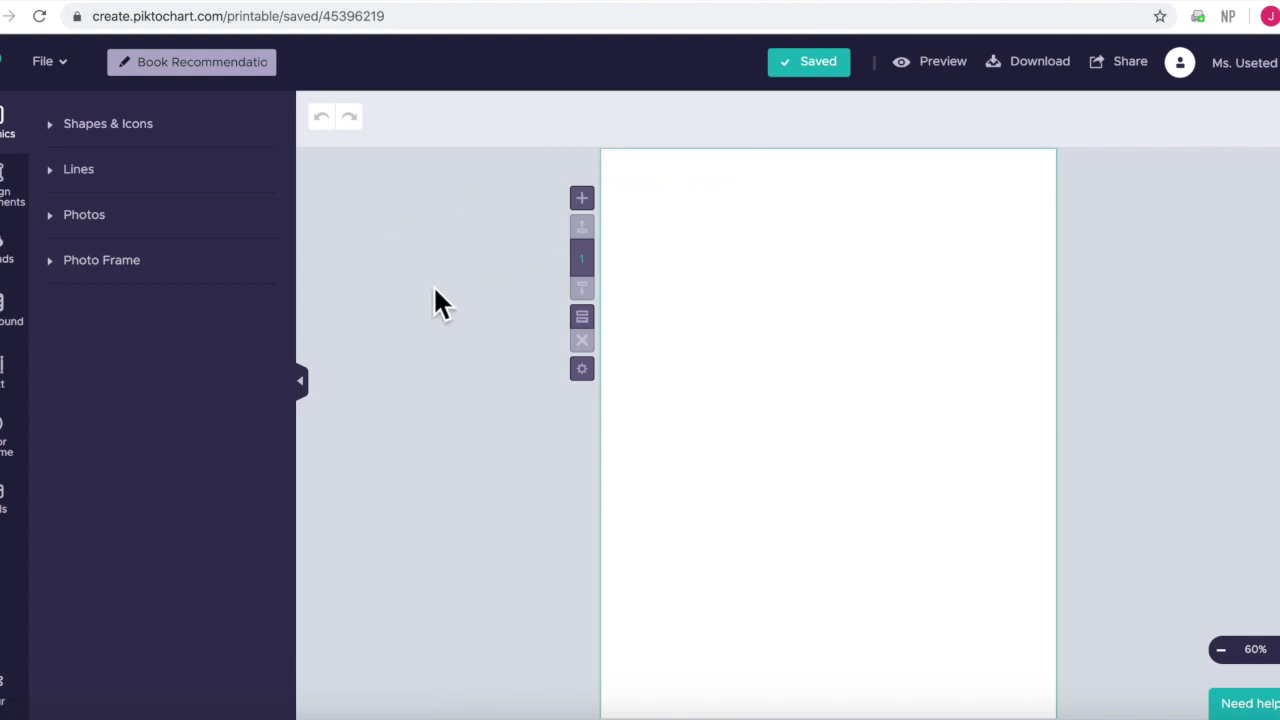
# - Apply the orange, teal and brown triangle pattern as the poster's background image and set its opacity to 35%
pyautogui.click(12, 325)
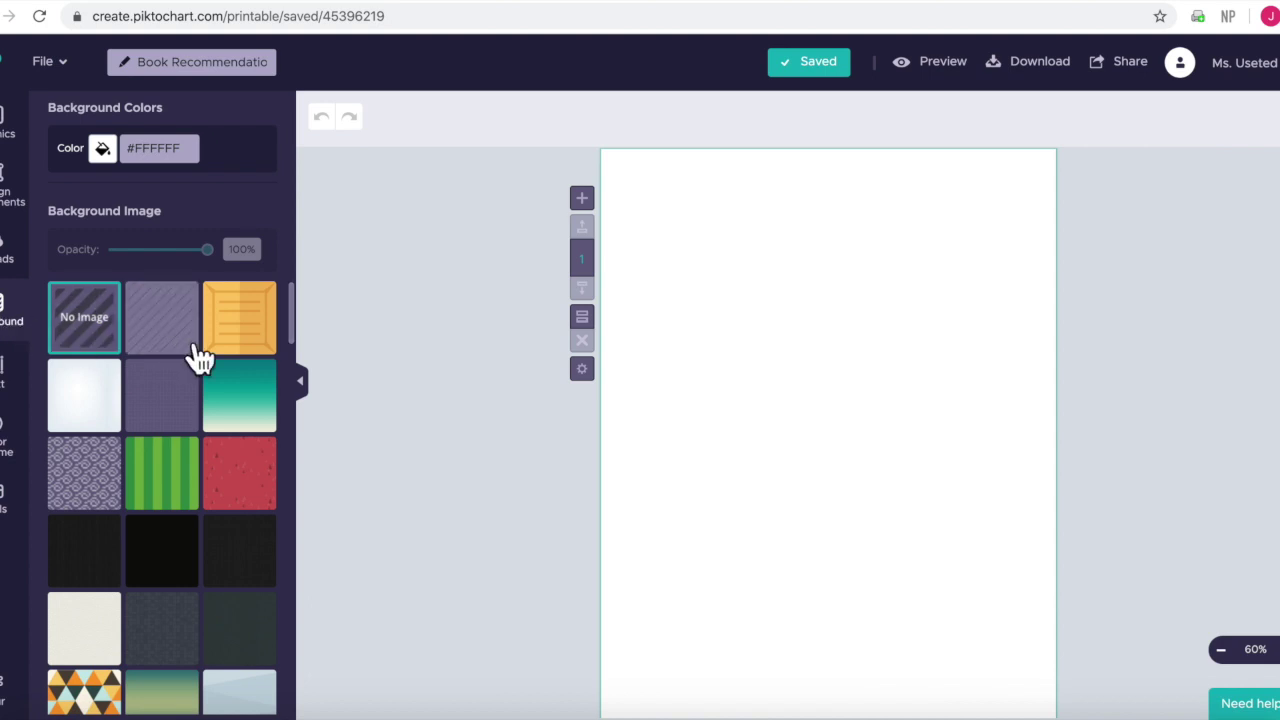
pyautogui.scroll(-3, 195, 490)
pyautogui.scroll(-3, 200, 492)
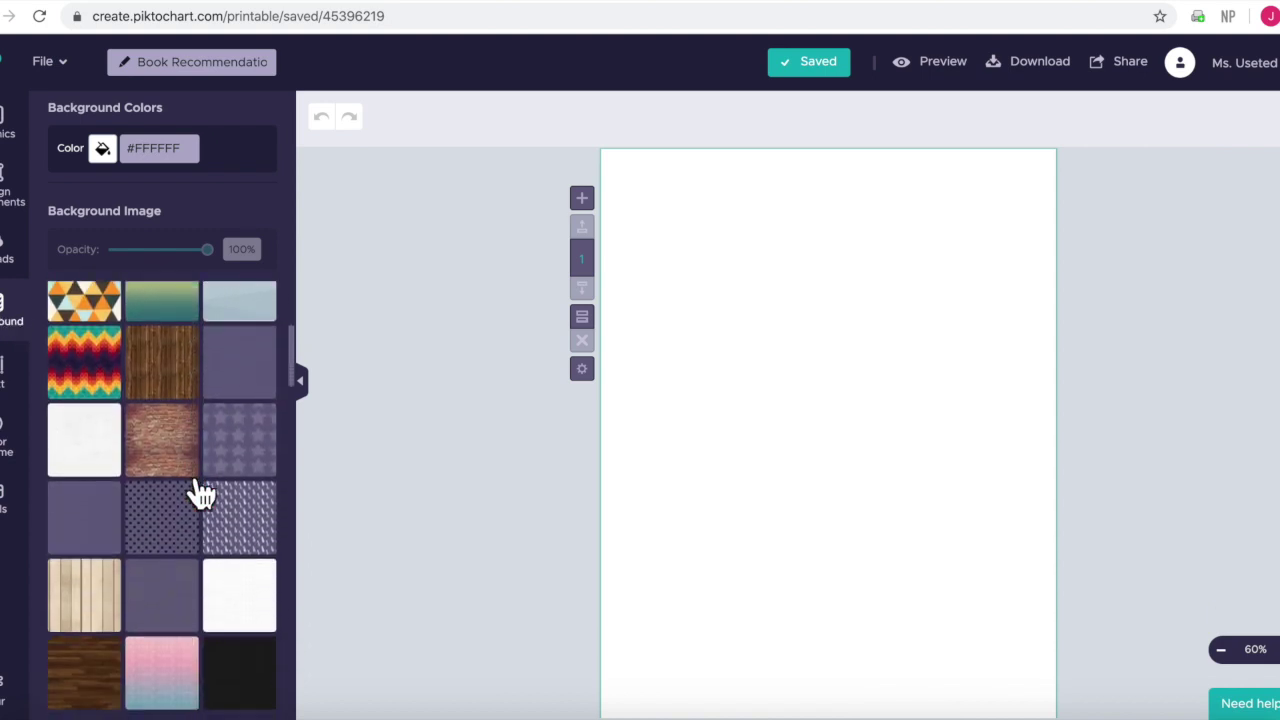
pyautogui.scroll(2, 200, 492)
pyautogui.scroll(1, 200, 492)
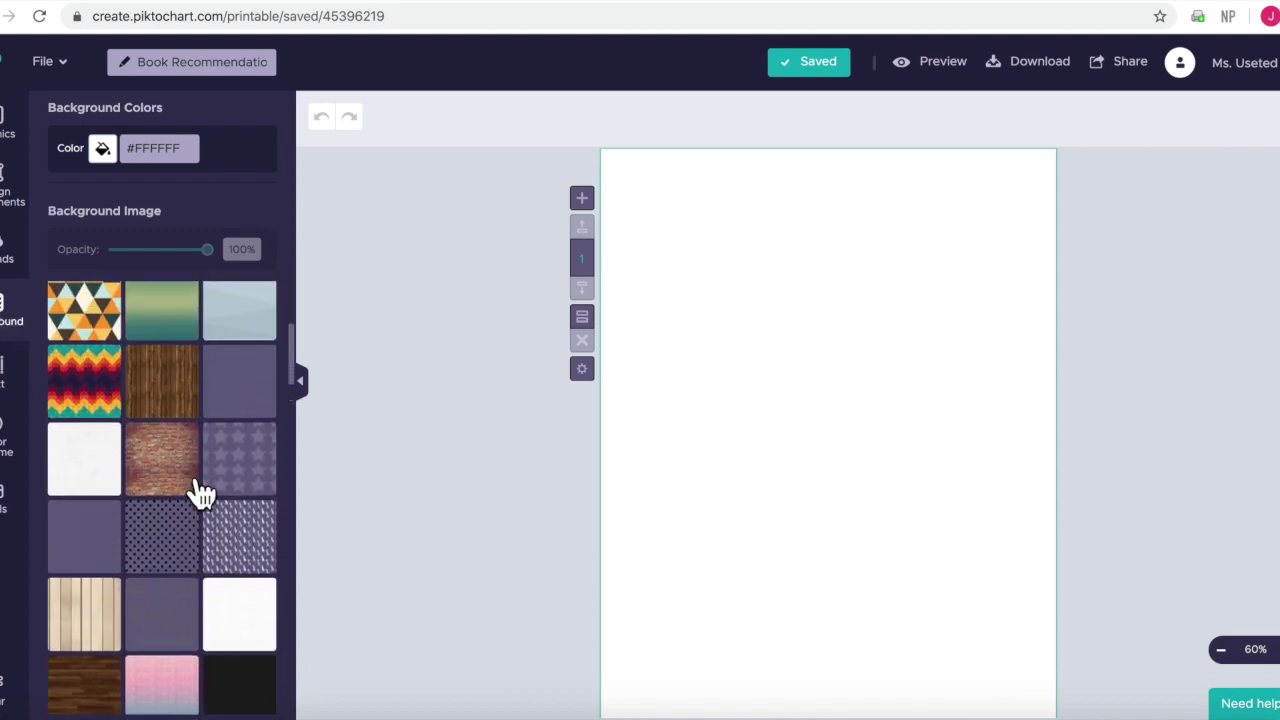
pyautogui.click(116, 338)
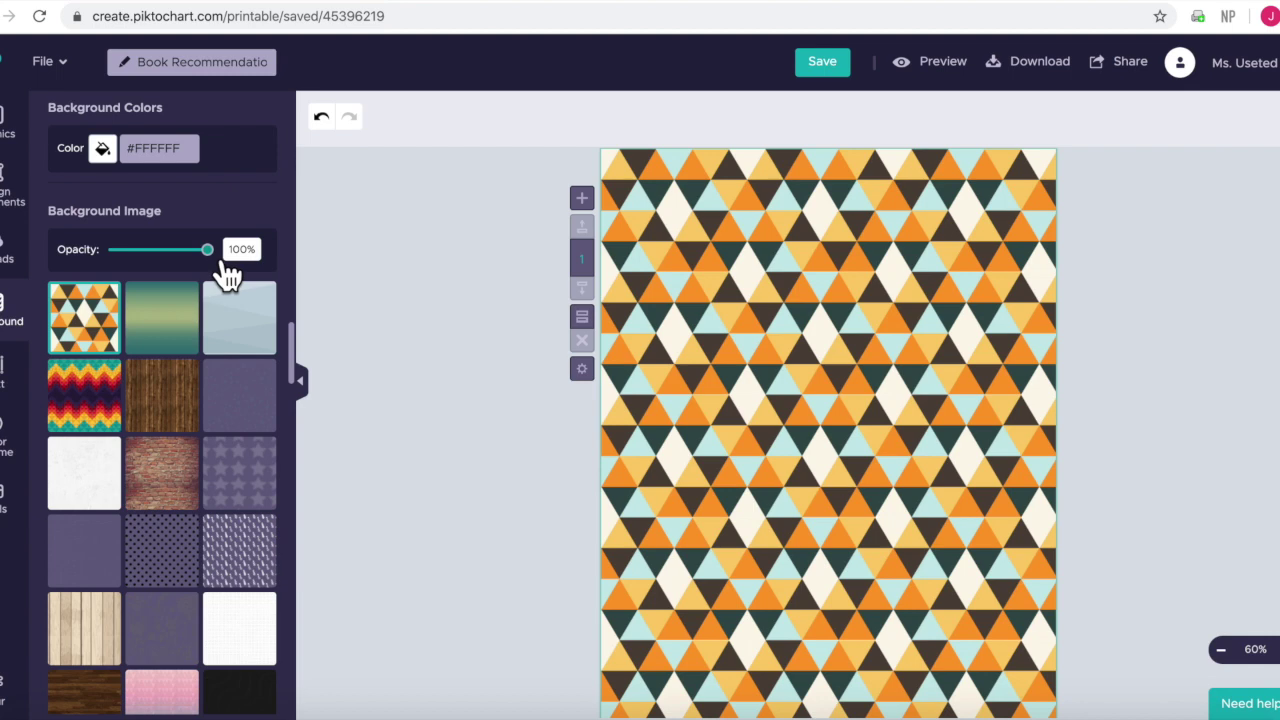
pyautogui.moveTo(225, 266); pyautogui.dragTo(167, 266)
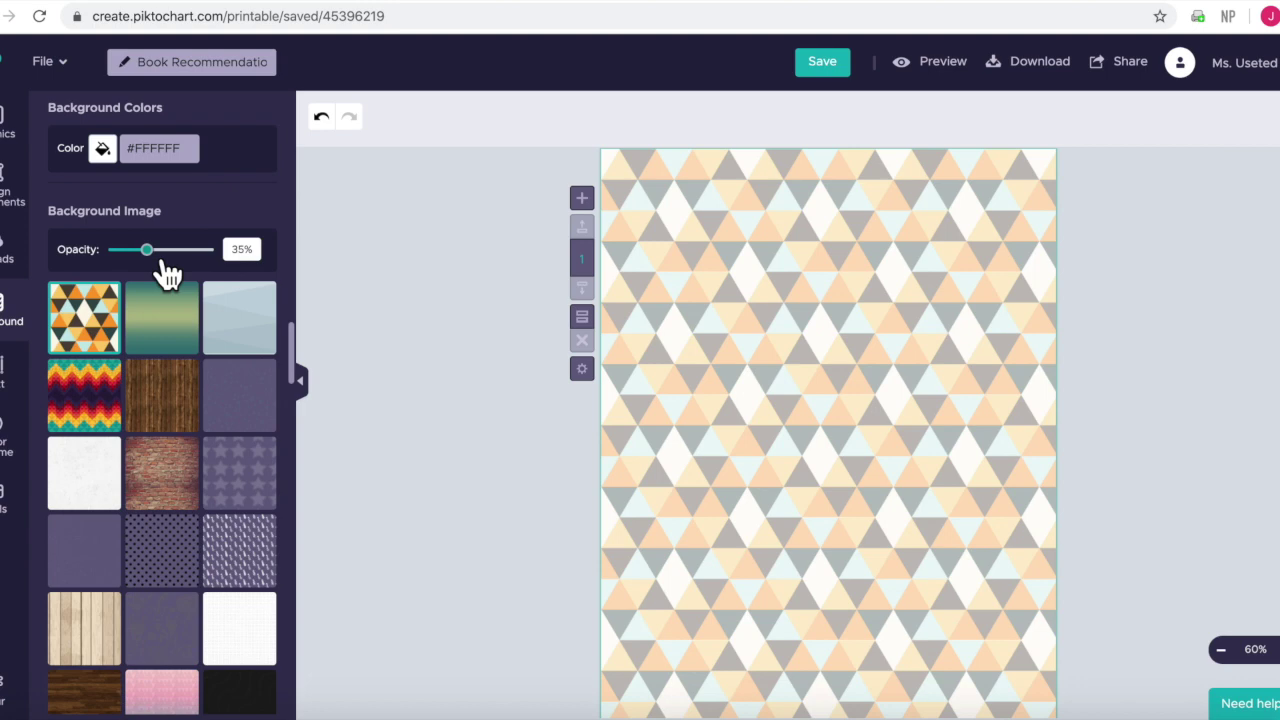
# - Try the purple background color #9013FE and set the color back to white #FFFFFF
pyautogui.click(121, 165)
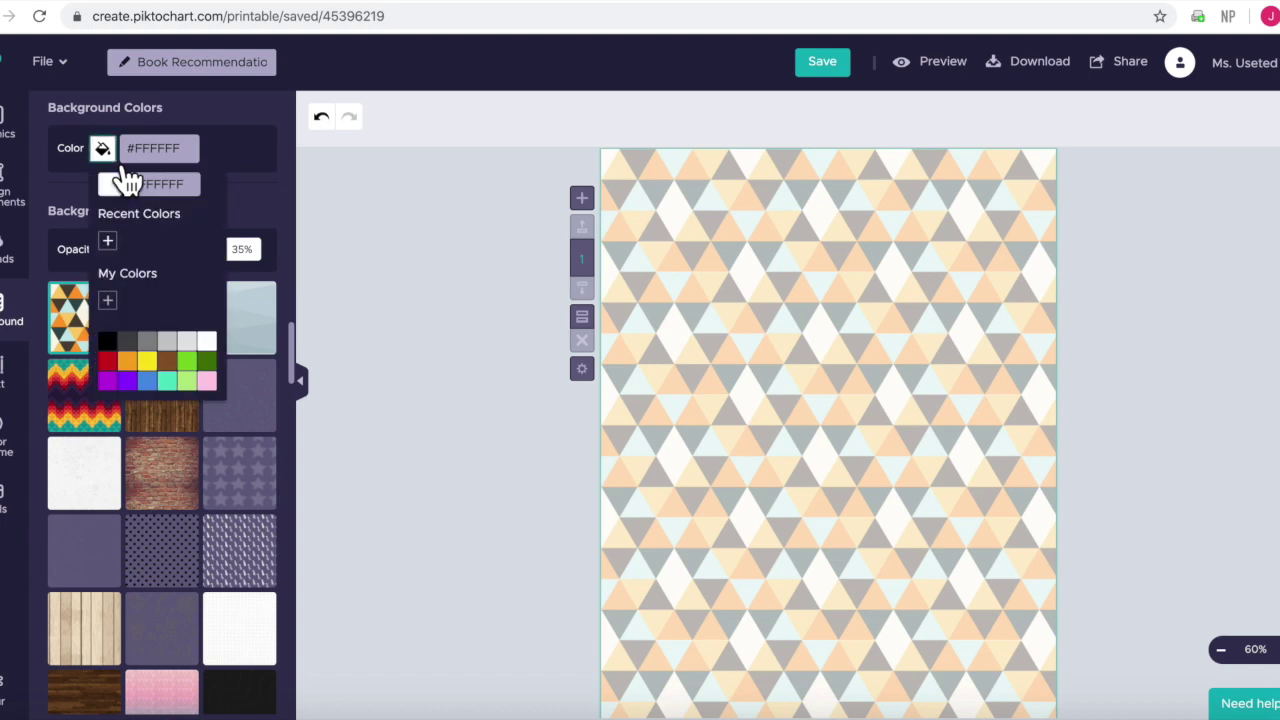
pyautogui.click(128, 380)
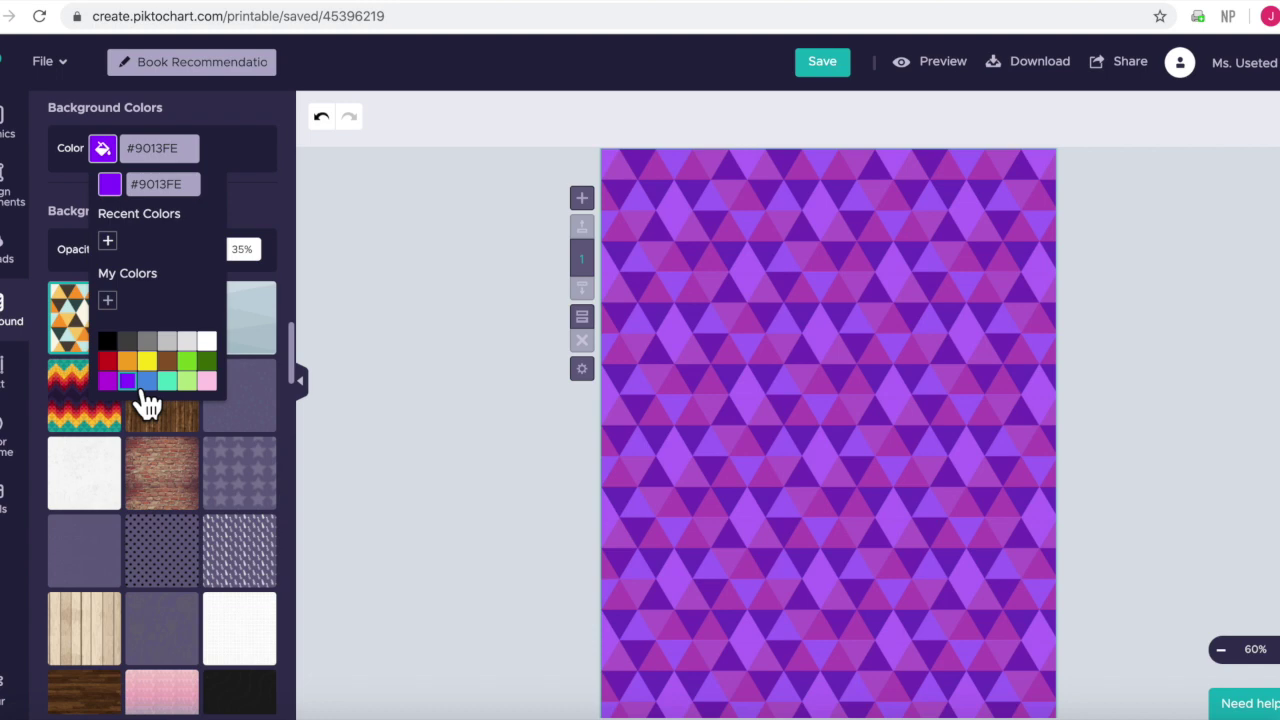
pyautogui.click(208, 343)
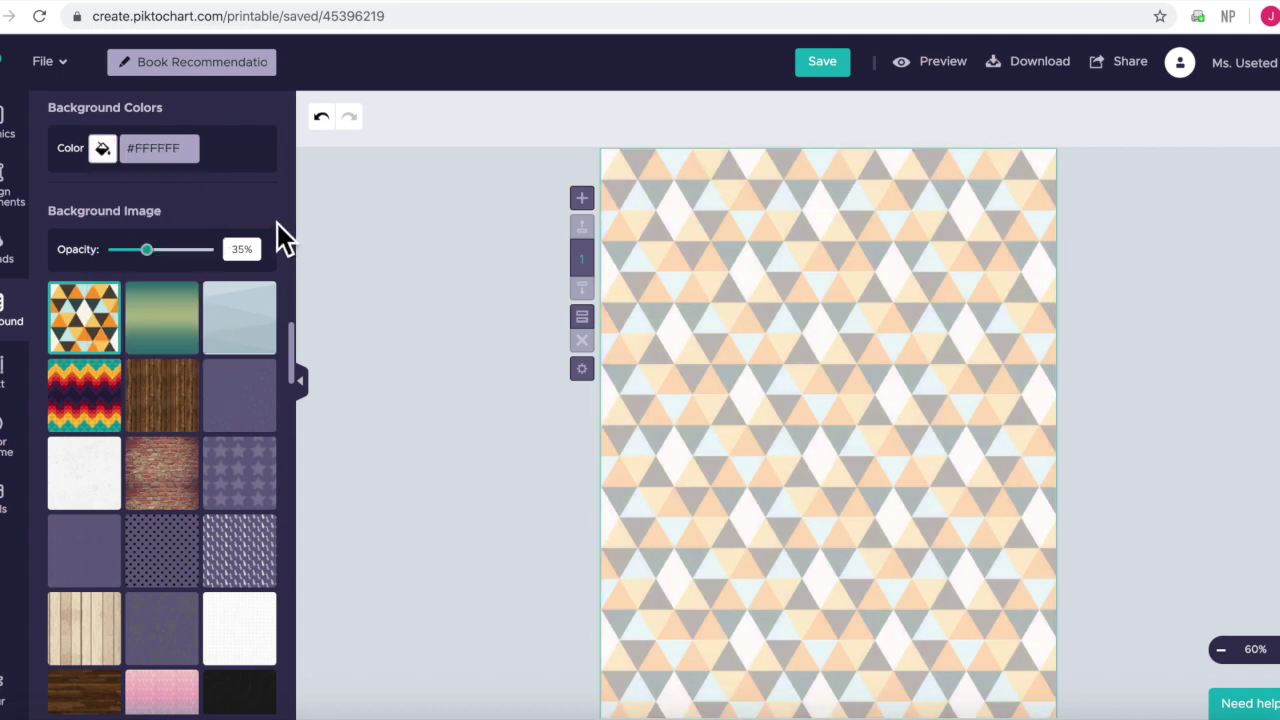
# - Replace the background image with the pink-to-blue gradient triangle pattern
pyautogui.scroll(-3, 194, 560)
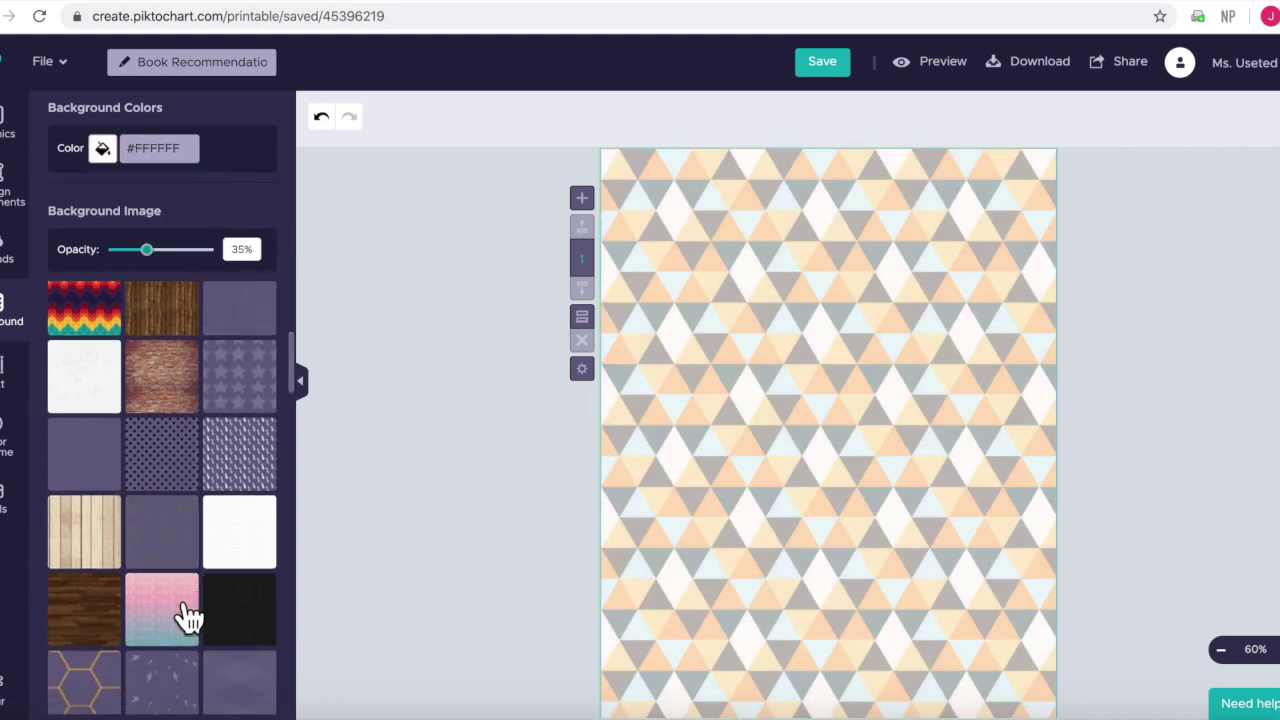
pyautogui.click(187, 628)
pyautogui.scroll(-6, 187, 628)
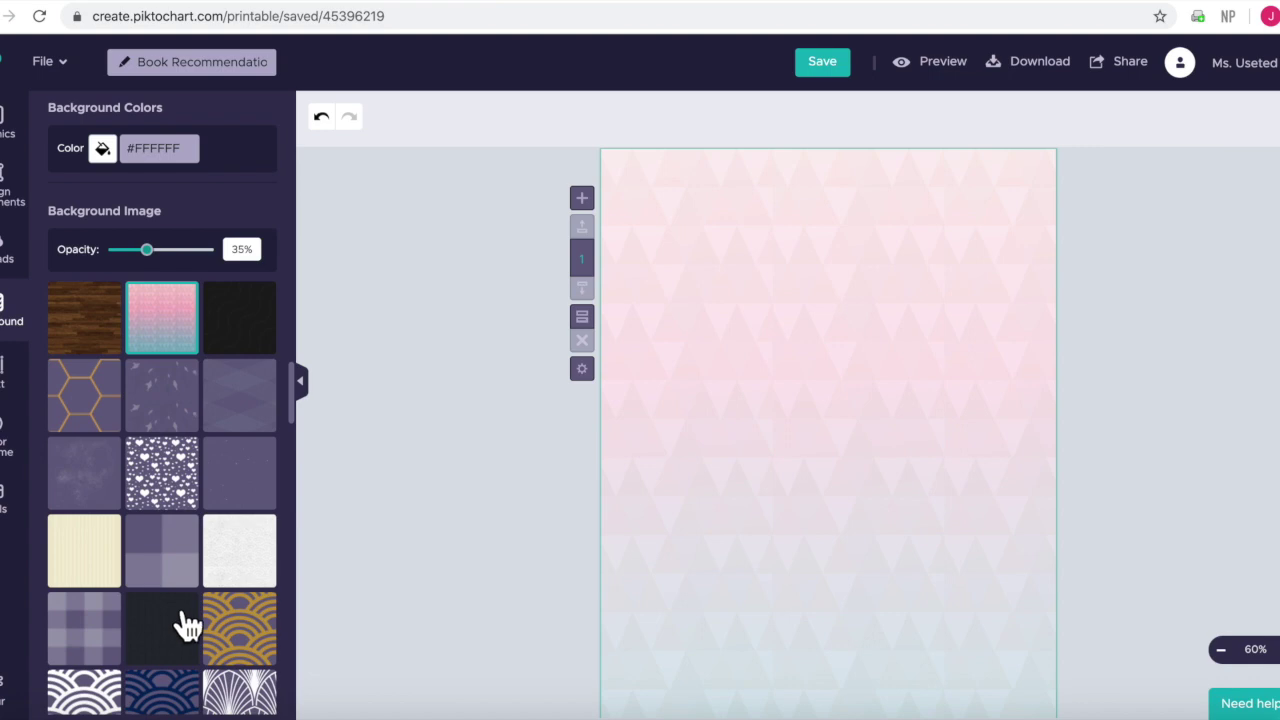
pyautogui.scroll(-2, 534, 514)
pyautogui.scroll(2, 534, 514)
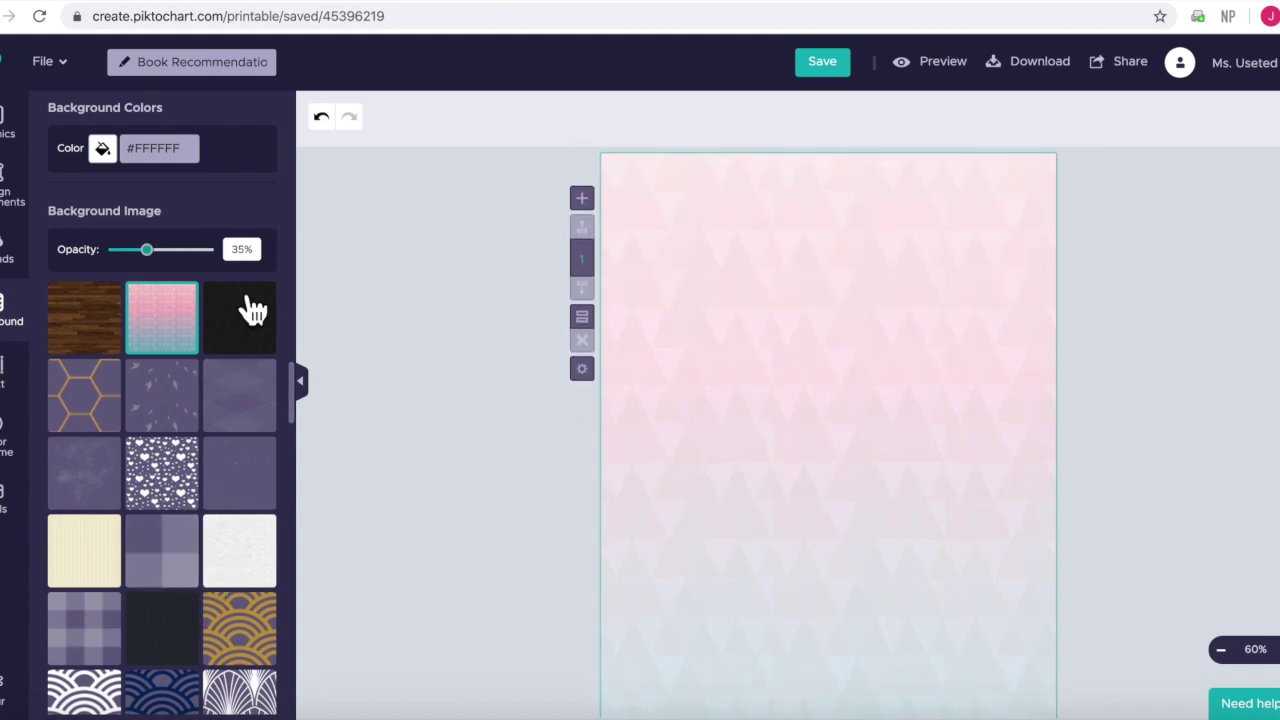
# - Insert the Title / 2018 / Tagline text frame, enlarged to about 247 x 133, near the poster's upper edge
pyautogui.click(9, 384)
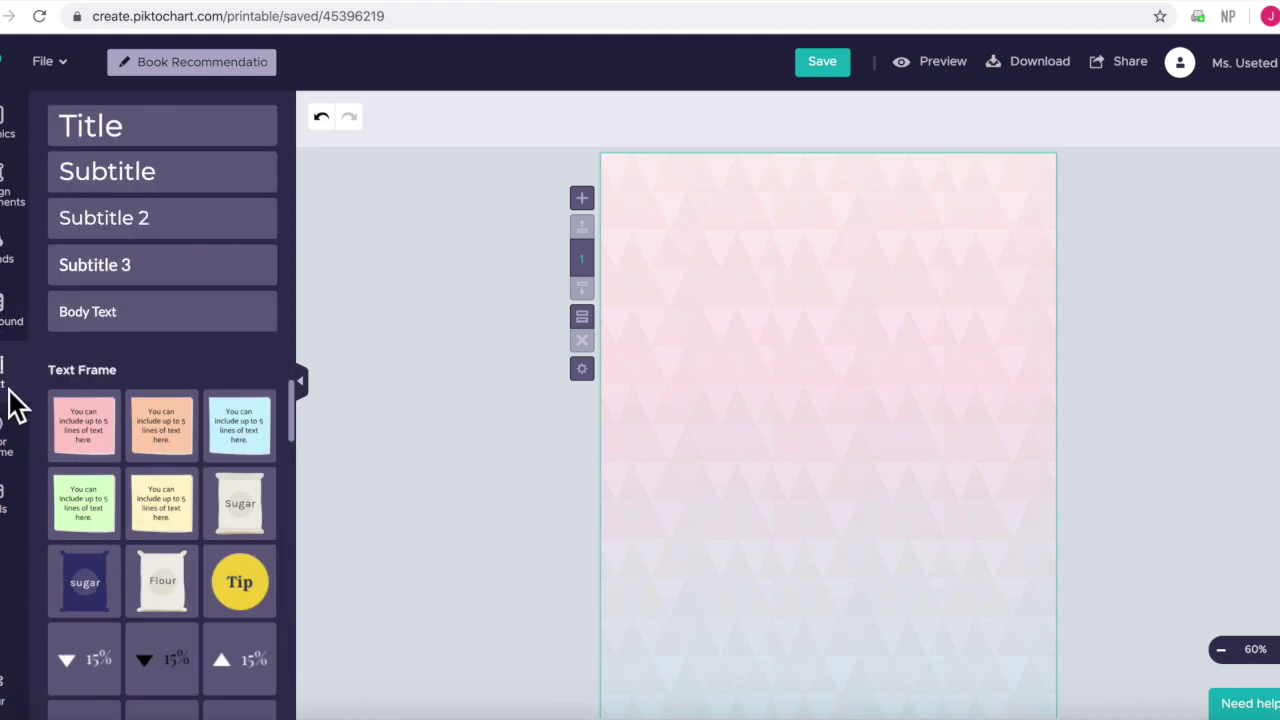
pyautogui.scroll(-5, 206, 549)
pyautogui.scroll(5, 208, 552)
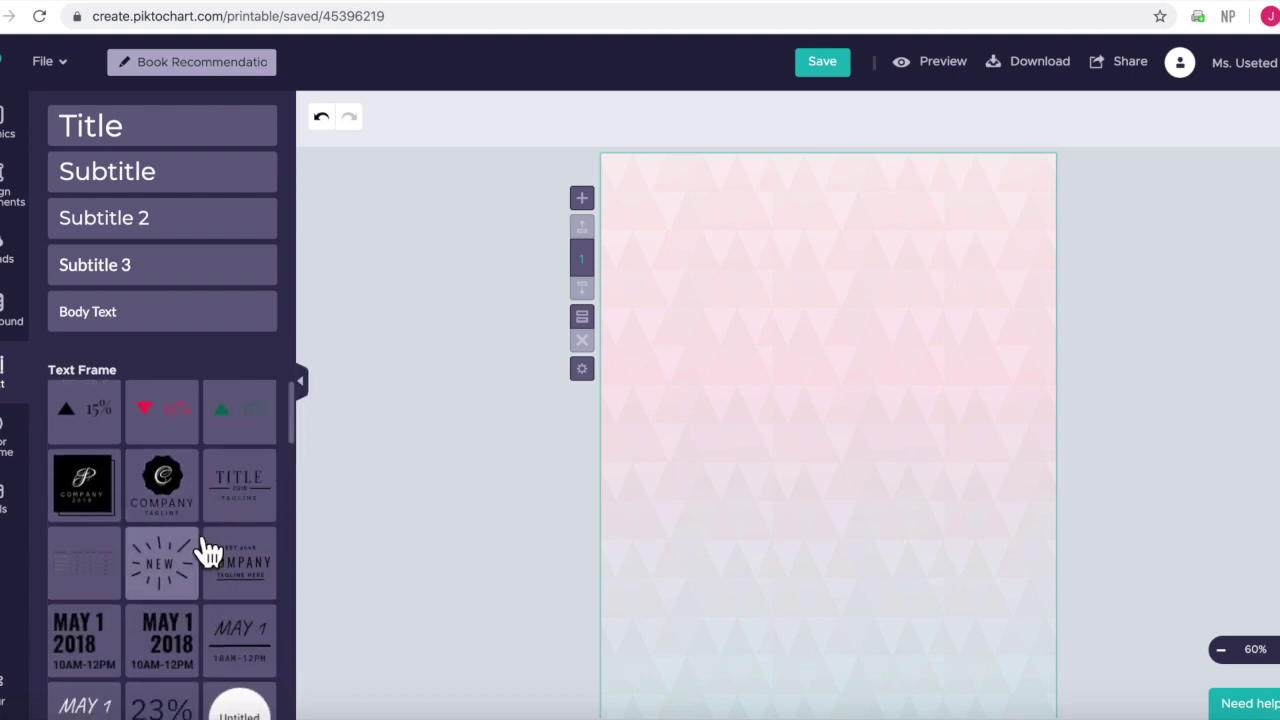
pyautogui.click(257, 522)
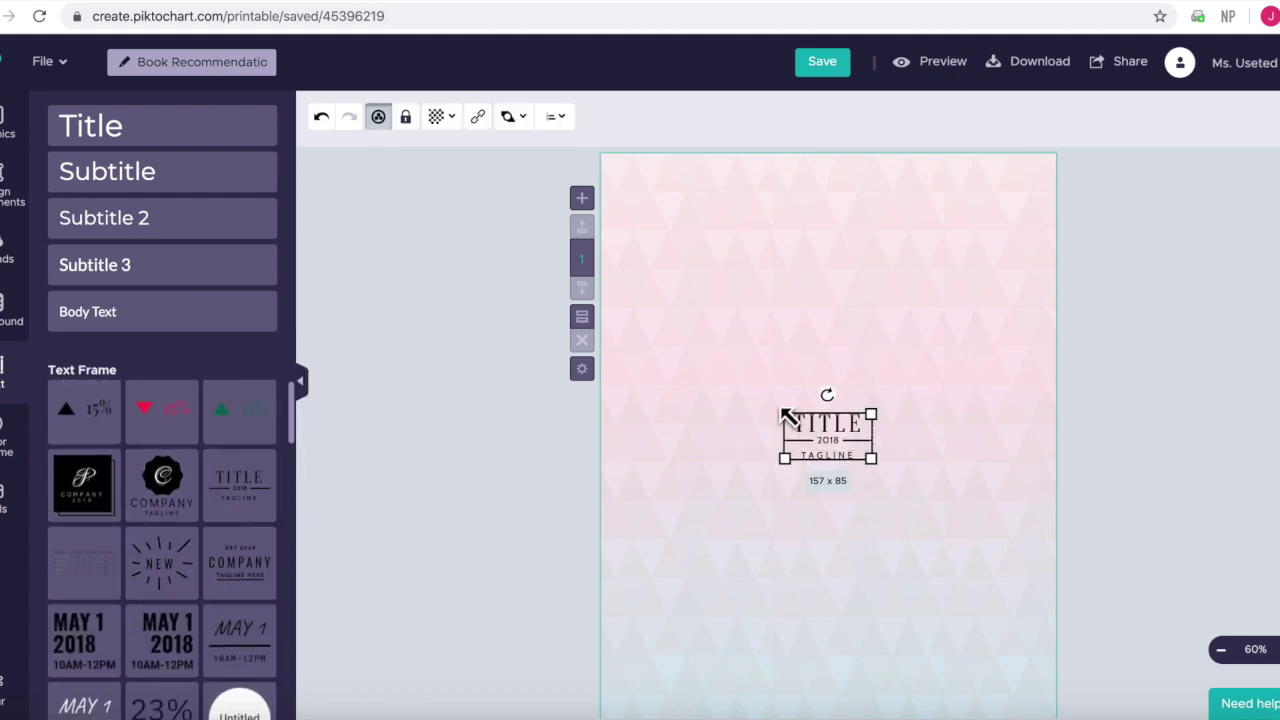
pyautogui.moveTo(783, 418); pyautogui.dragTo(733, 386)
pyautogui.moveTo(808, 366); pyautogui.dragTo(804, 369)
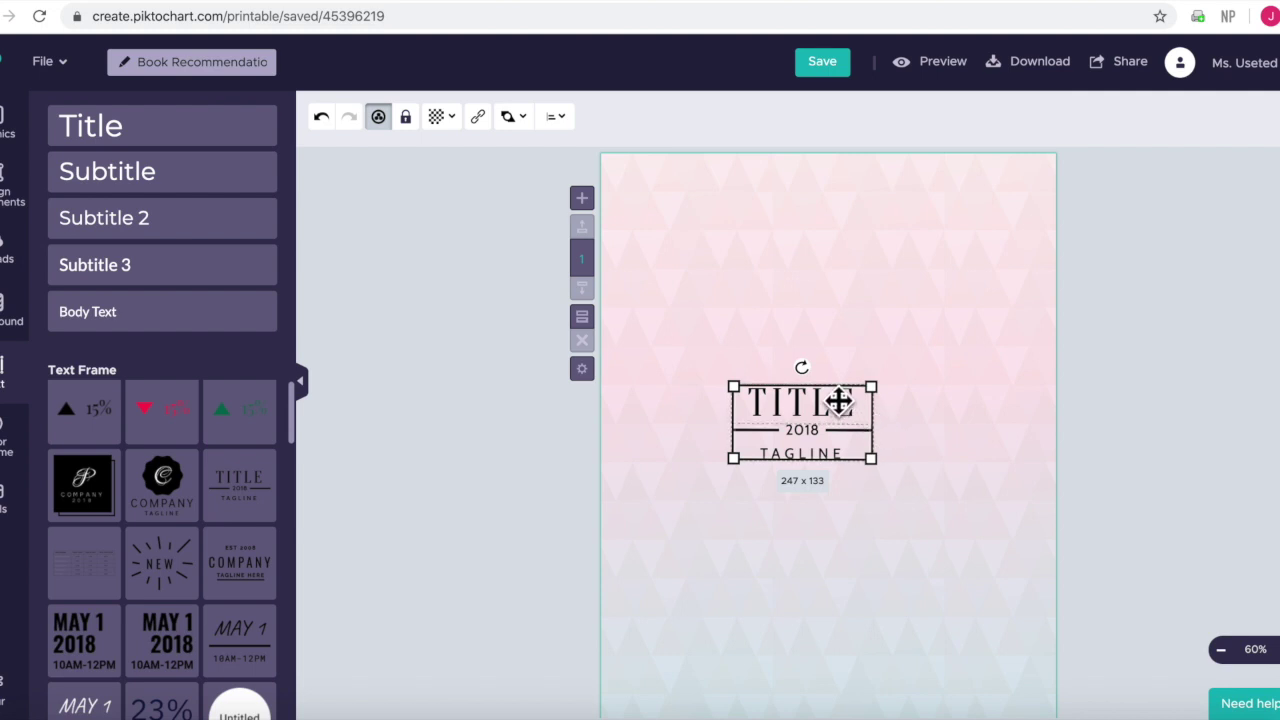
pyautogui.moveTo(838, 398); pyautogui.dragTo(834, 200)
# - Change the text frame's title to "Book" and its tagline to "Recommendations"
pyautogui.click(826, 208)
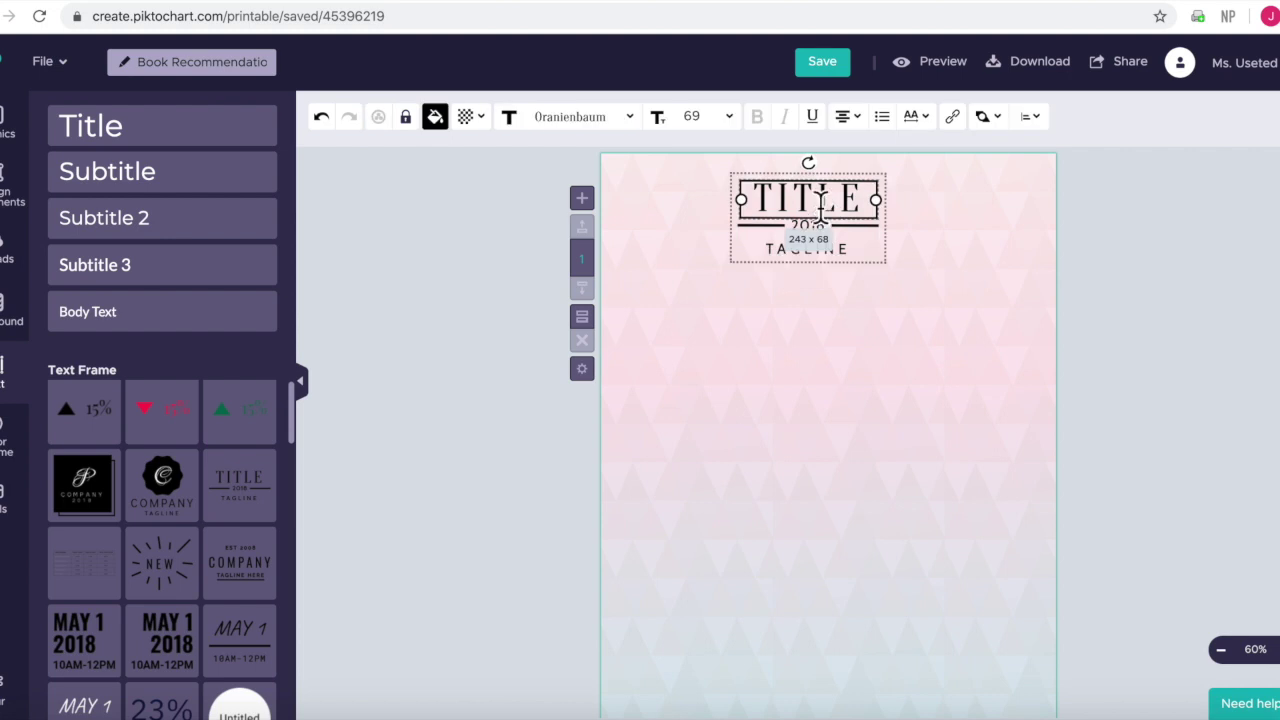
pyautogui.doubleClick(826, 208)
pyautogui.write('Book')
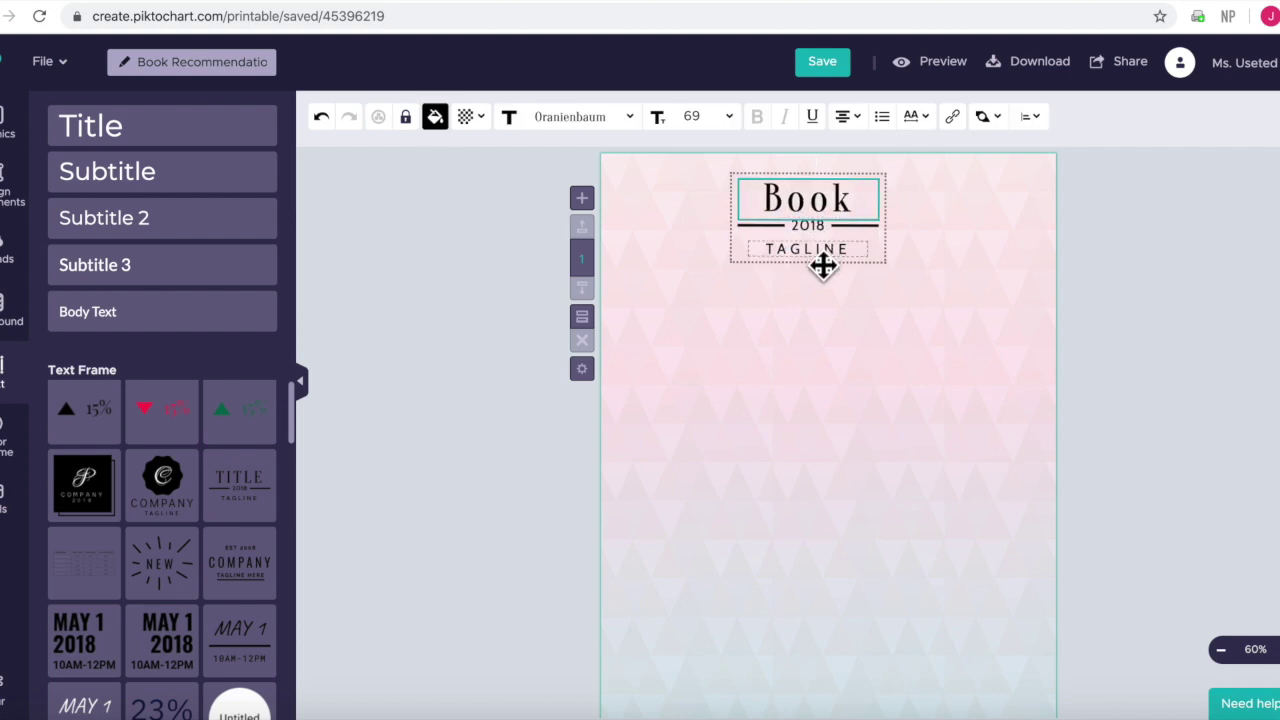
pyautogui.click(820, 260)
pyautogui.doubleClick(815, 262)
pyautogui.write('Recommendations')
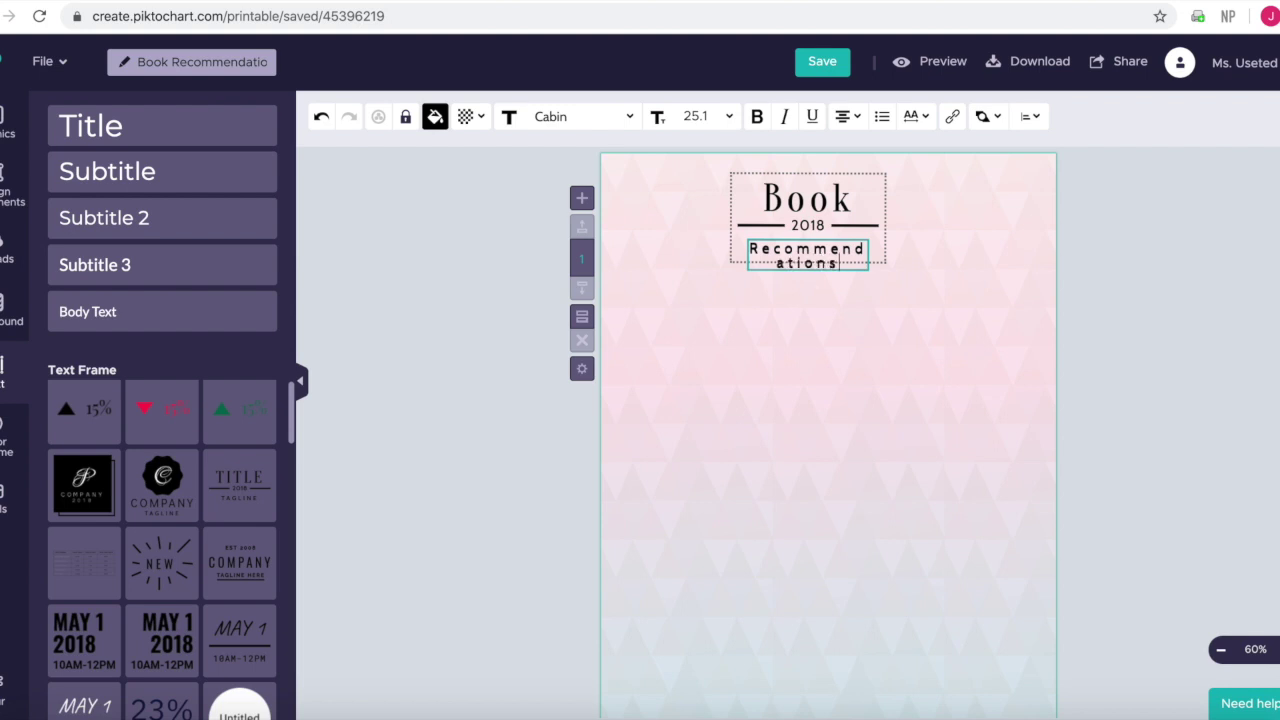
# - Enlarge the "Book 2018 Recommendations" text frame to about 486 x 310 and delete it from the poster
pyautogui.press('Escape')
pyautogui.moveTo(893, 280); pyautogui.dragTo(994, 300)
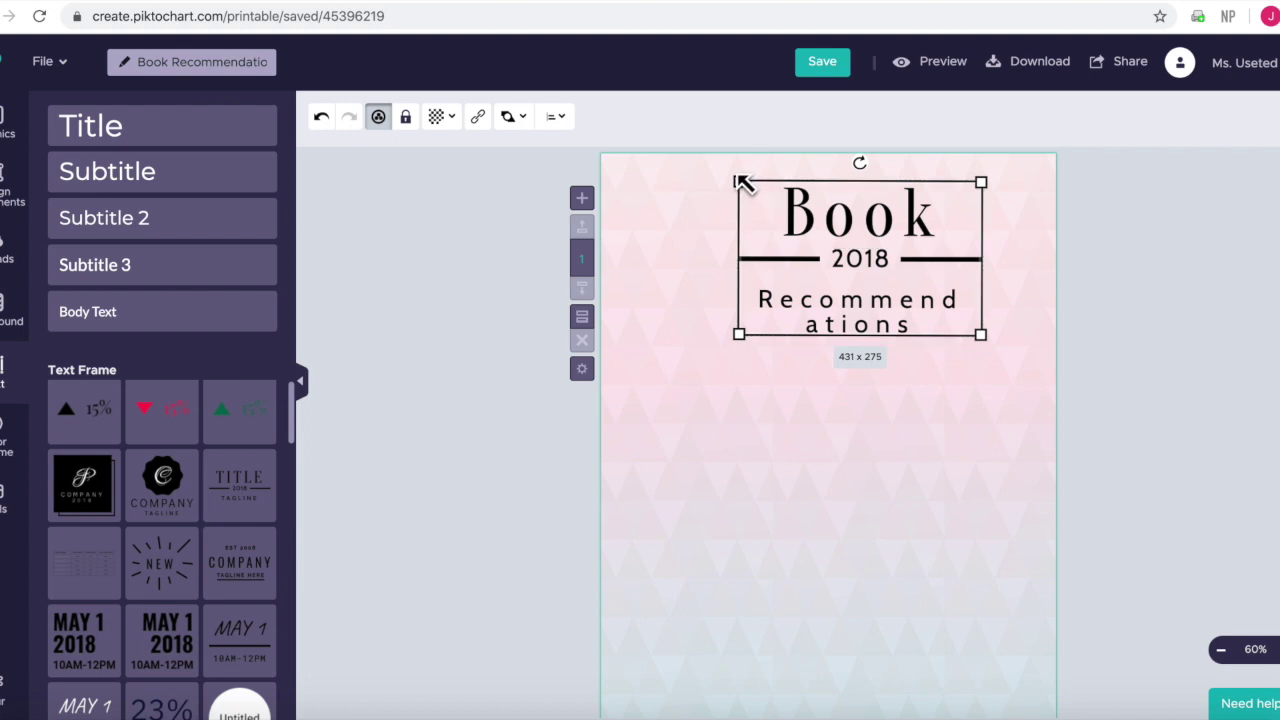
pyautogui.moveTo(740, 185); pyautogui.dragTo(708, 162)
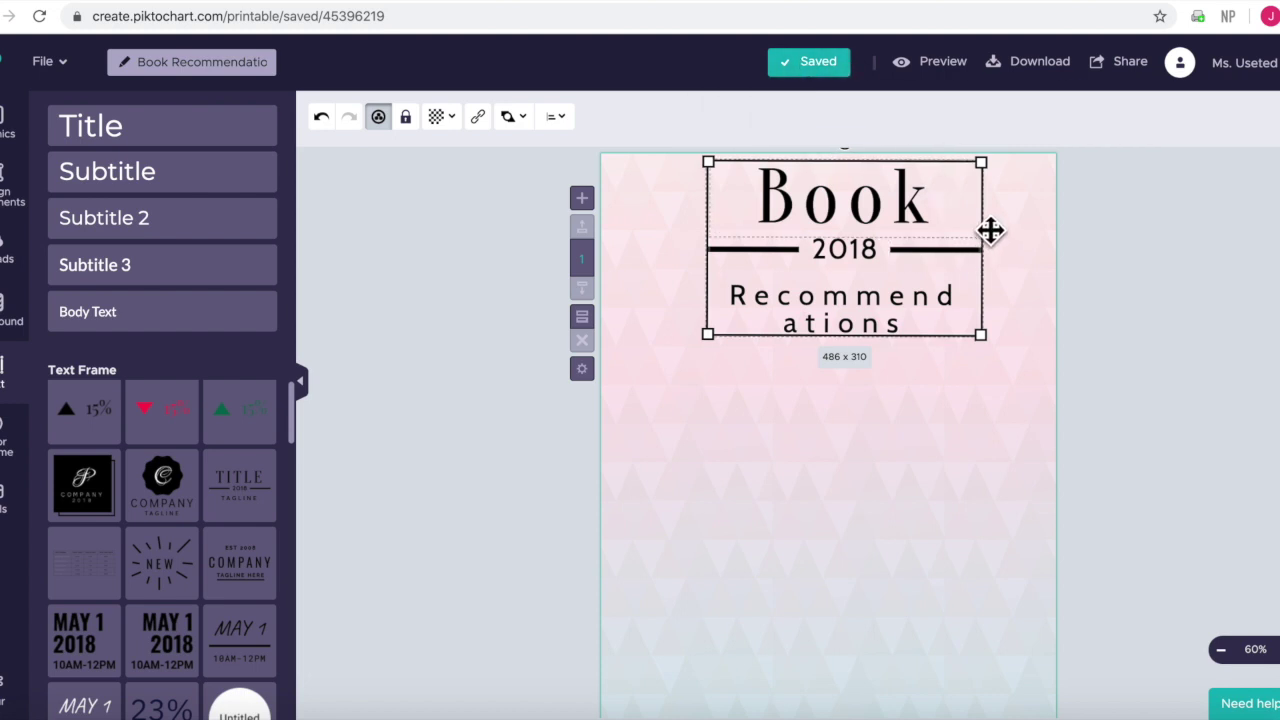
pyautogui.press('Delete')
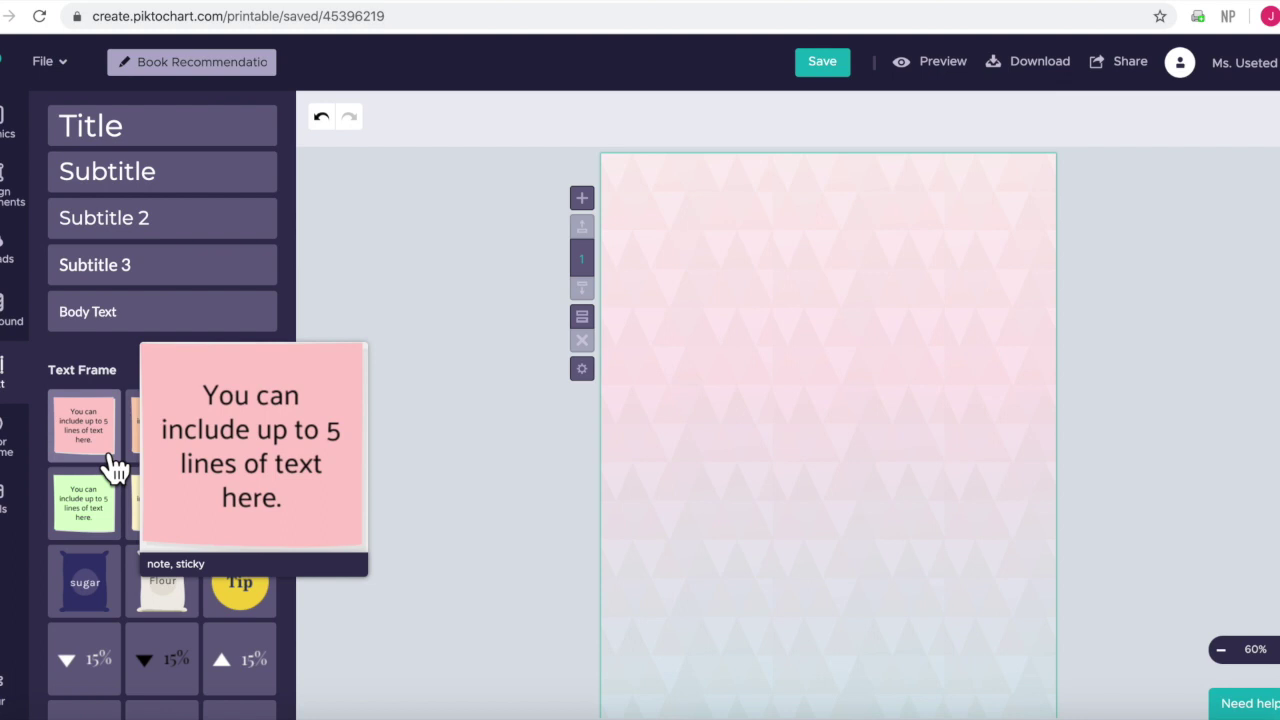
# - Add a Title text box to the poster and replace its placeholder text with "Book Recommendations"
pyautogui.click(130, 145)
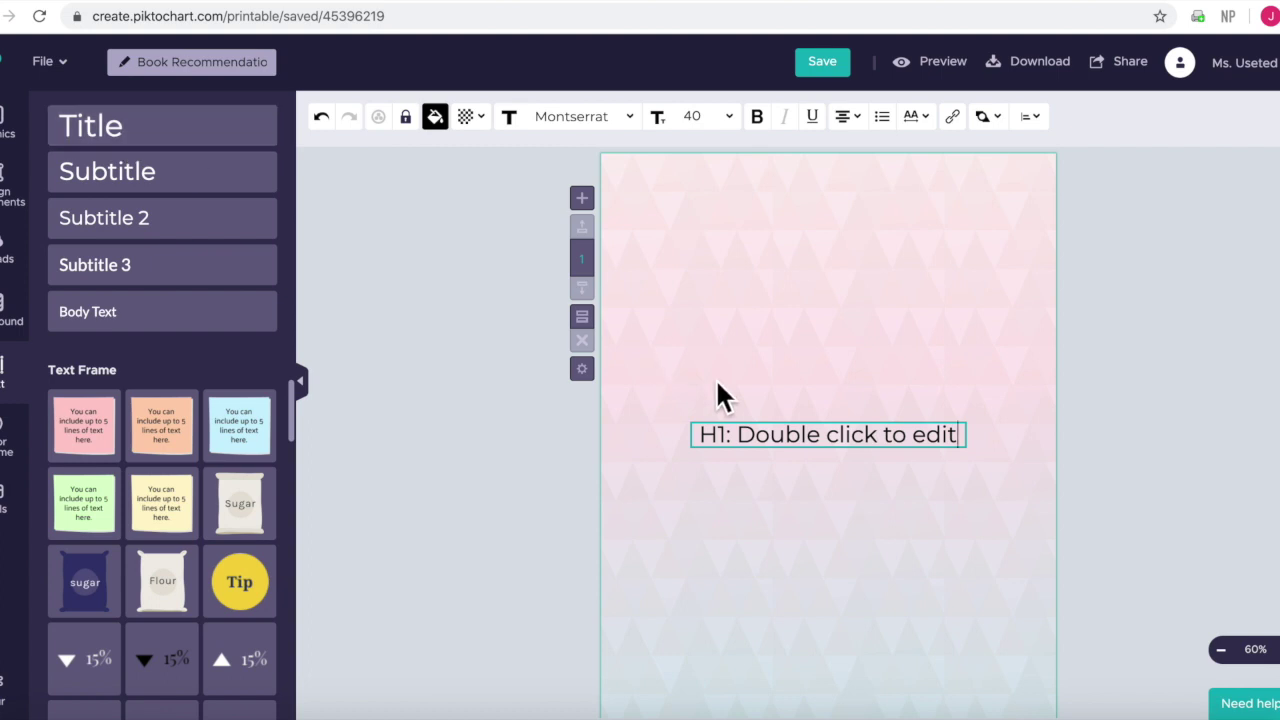
pyautogui.doubleClick(818, 450)
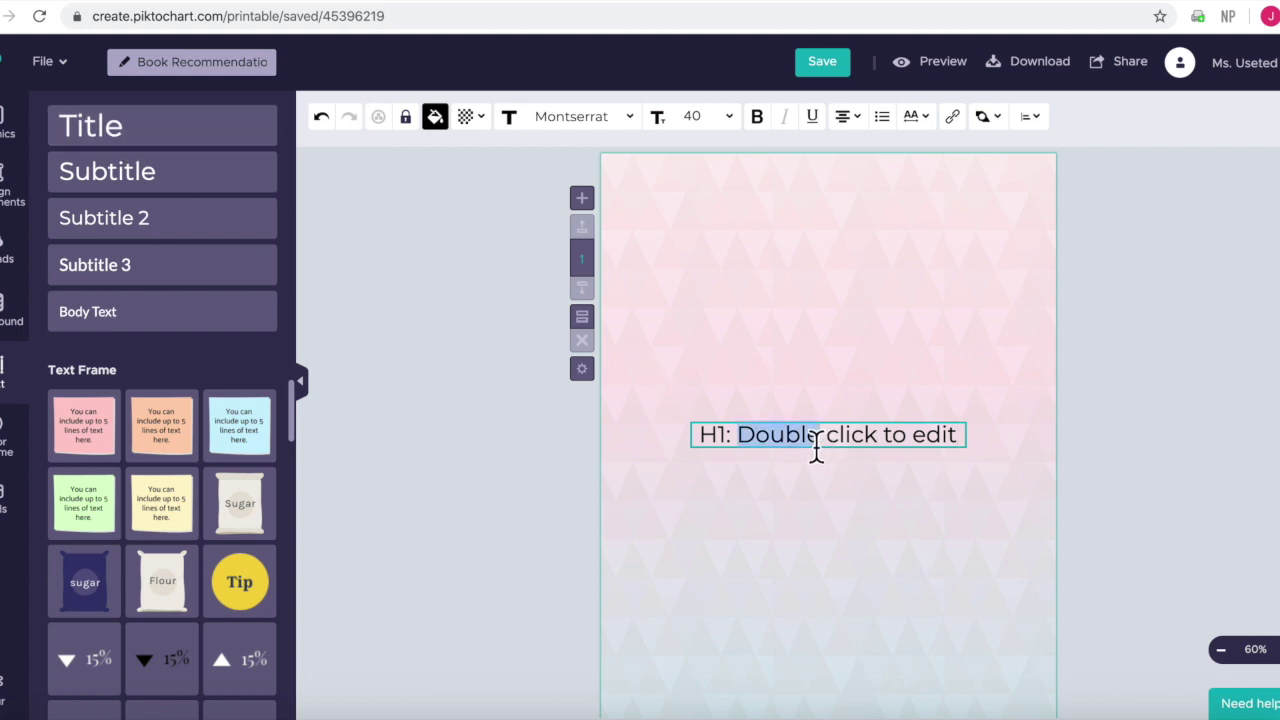
pyautogui.tripleClick(818, 450)
pyautogui.write('Bo')
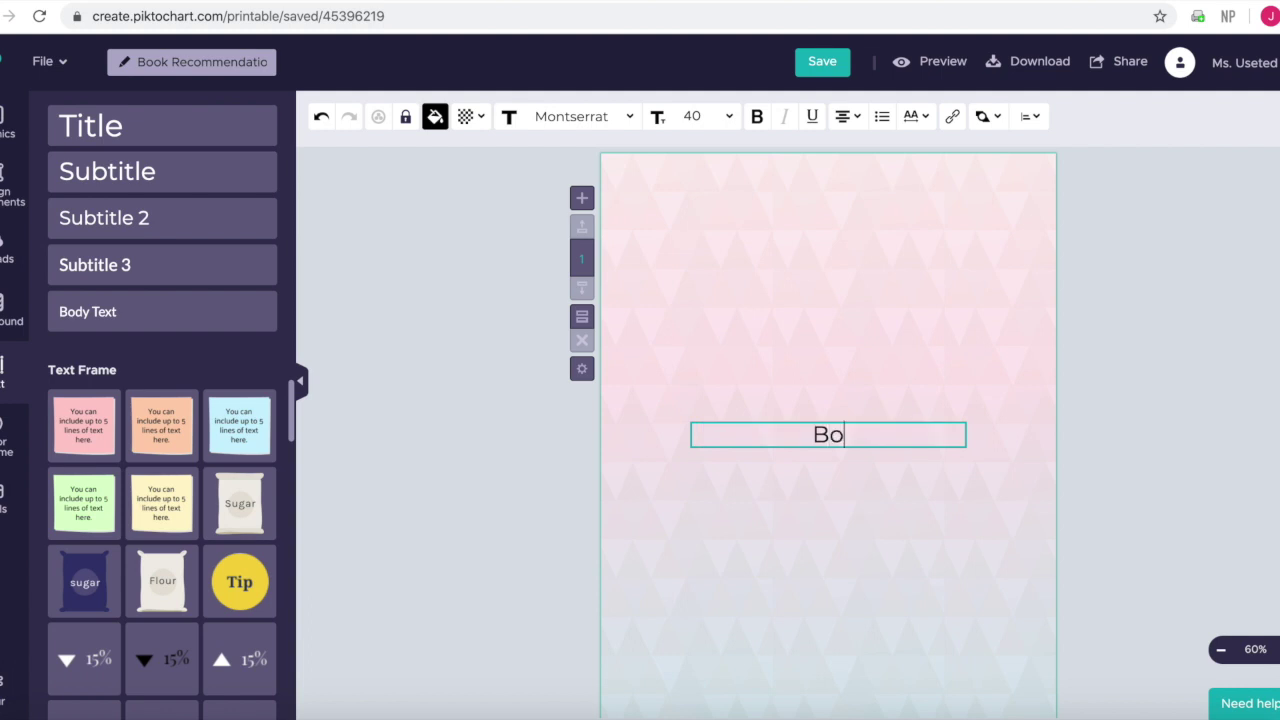
pyautogui.write('ok Recommendations')
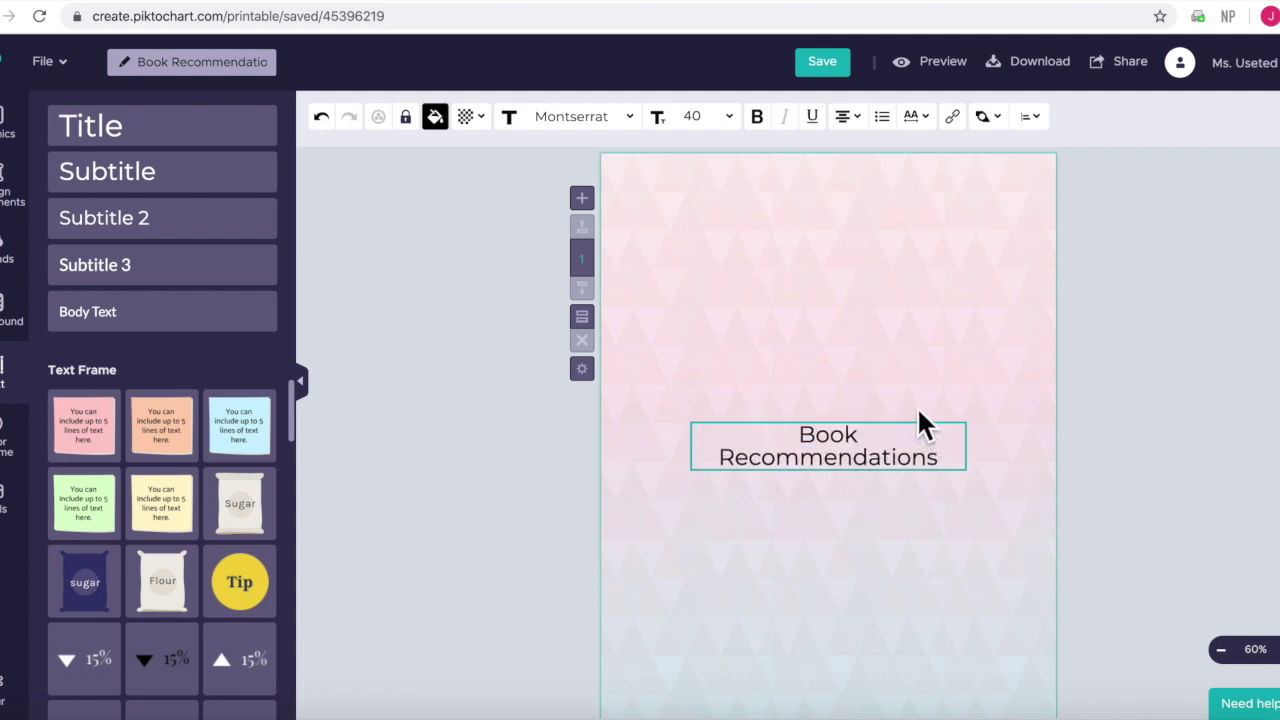
# - Move the "Book Recommendations" title to the poster's upper edge, widen it to about 686 x 40, and centre it horizontally
pyautogui.press('Escape')
pyautogui.moveTo(900, 449); pyautogui.dragTo(824, 207)
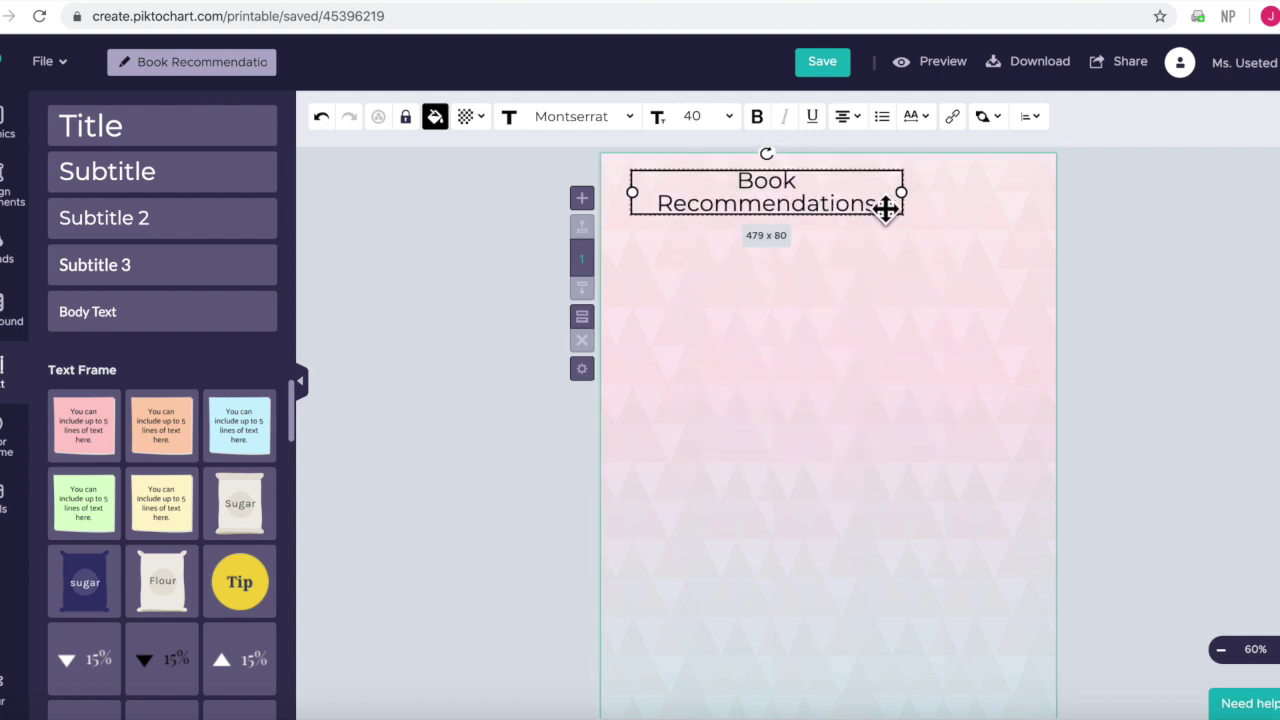
pyautogui.moveTo(917, 203); pyautogui.dragTo(990, 183)
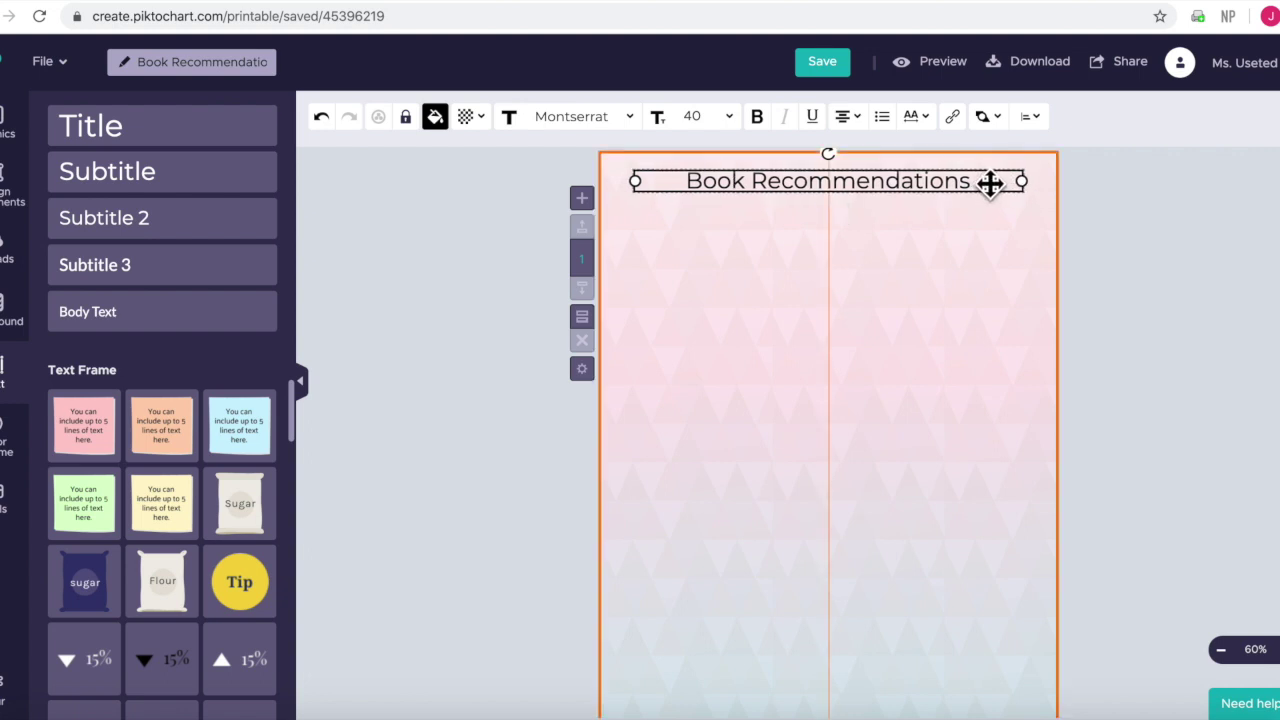
pyautogui.moveTo(990, 183); pyautogui.dragTo(990, 183)
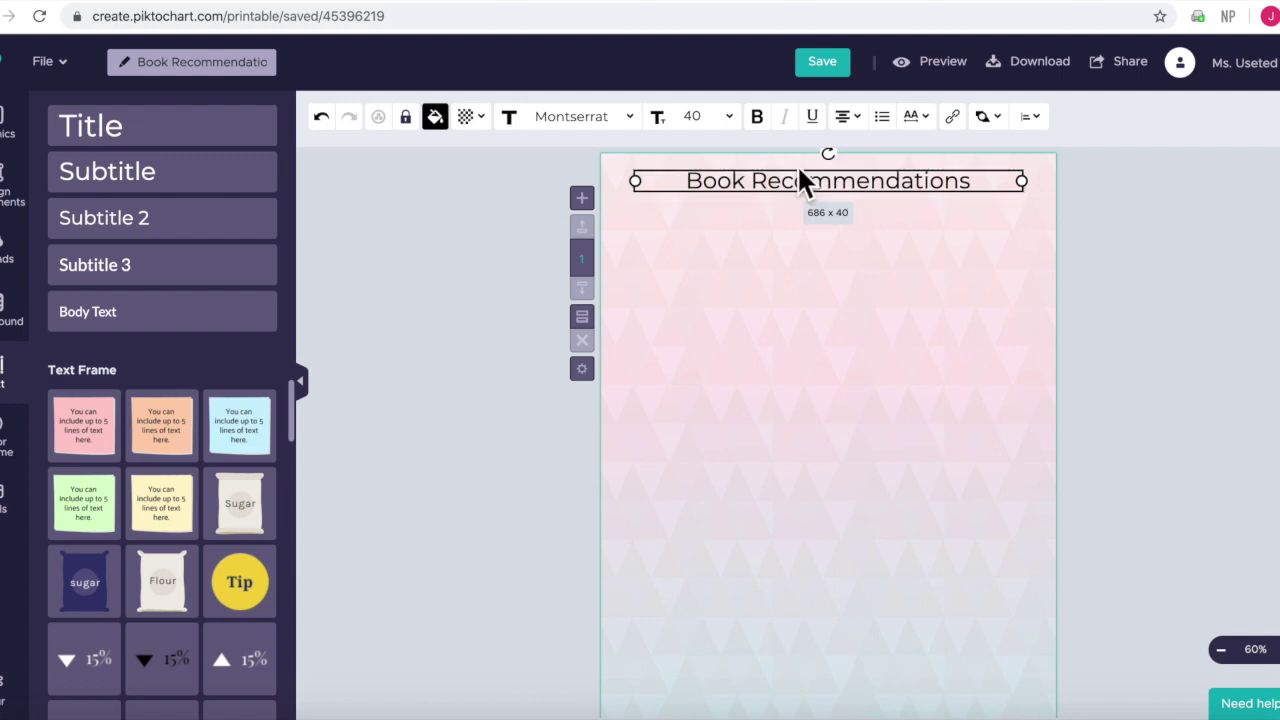
# - Try bold formatting on the "Book Recommendations" title and turn it off again
pyautogui.click(470, 116)
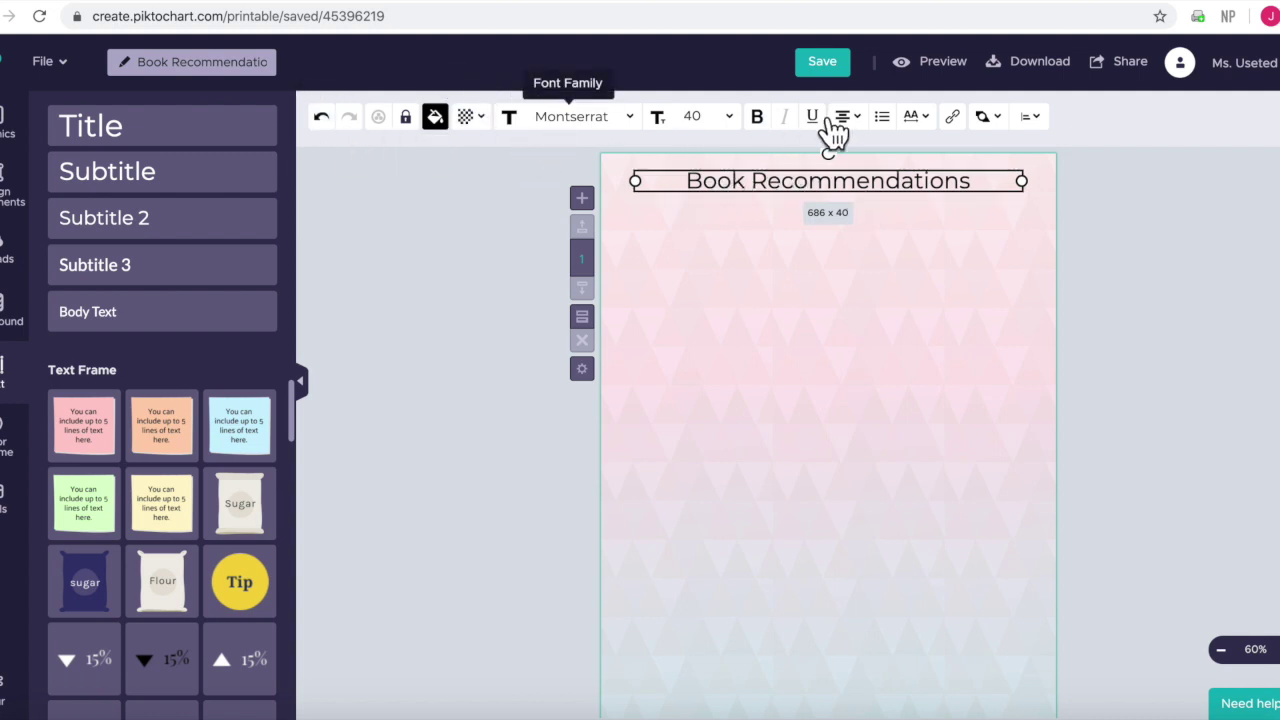
pyautogui.click(776, 140)
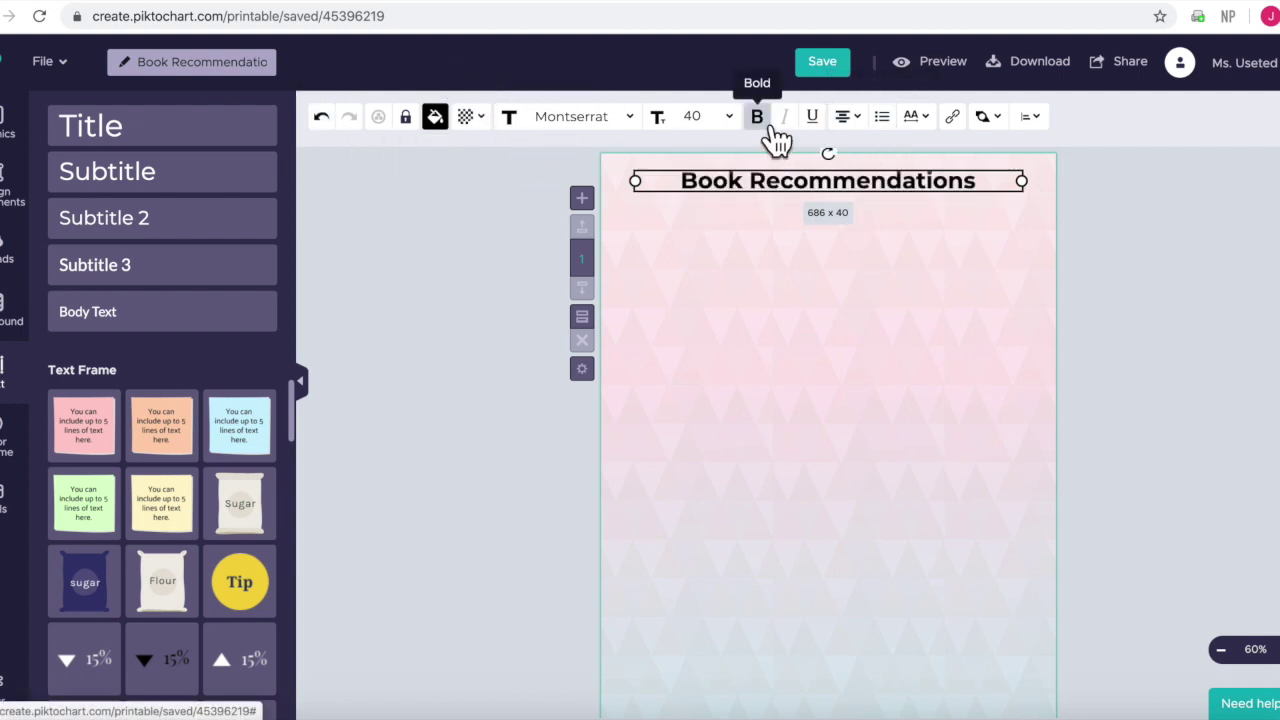
pyautogui.click(776, 140)
# - Set the title's font size to 48
pyautogui.click(750, 134)
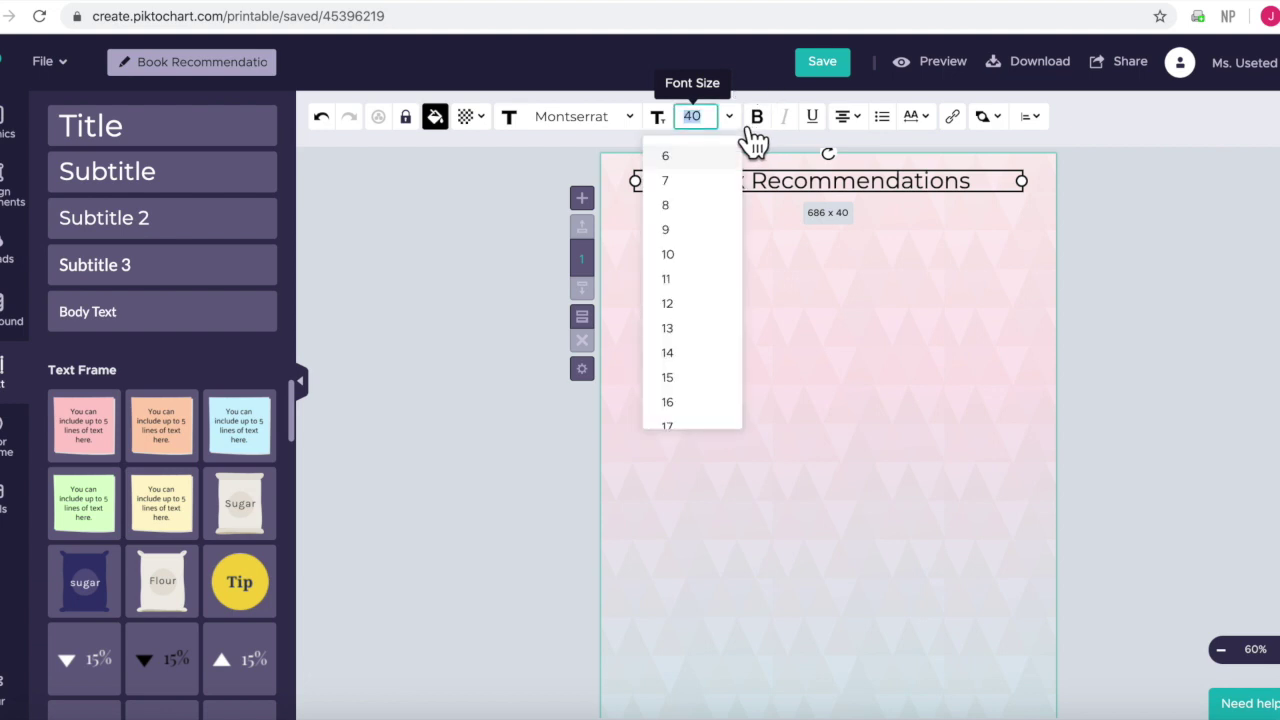
pyautogui.write('14')
pyautogui.press('BackSpace')
pyautogui.press('BackSpace')
pyautogui.write('48')
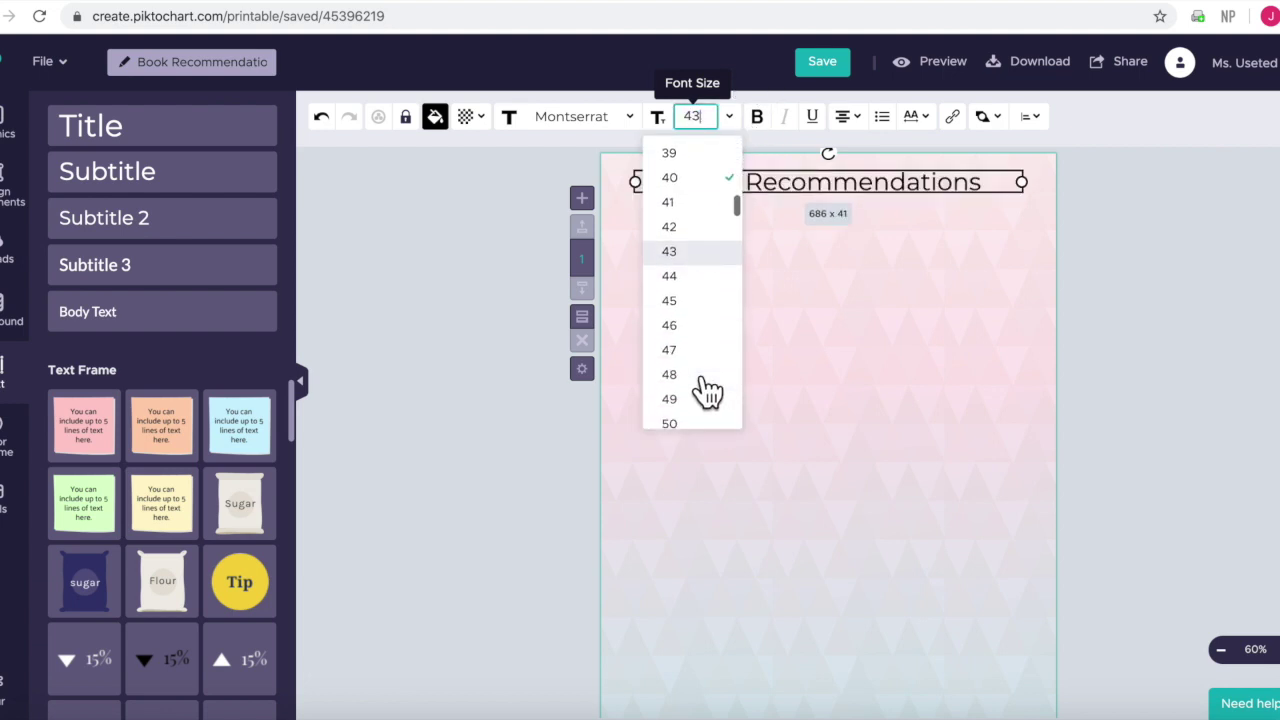
pyautogui.click(679, 386)
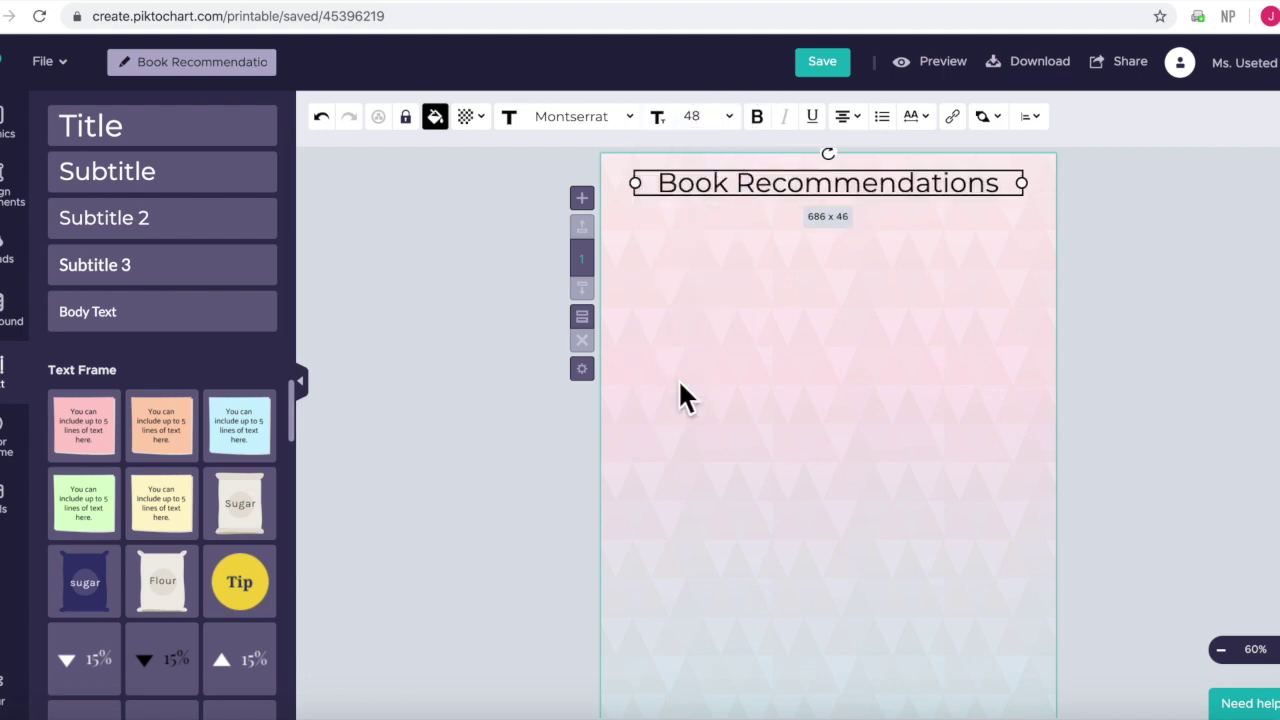
# - Change the font of the "Book Recommendations" title to Bad Script
pyautogui.click(648, 132)
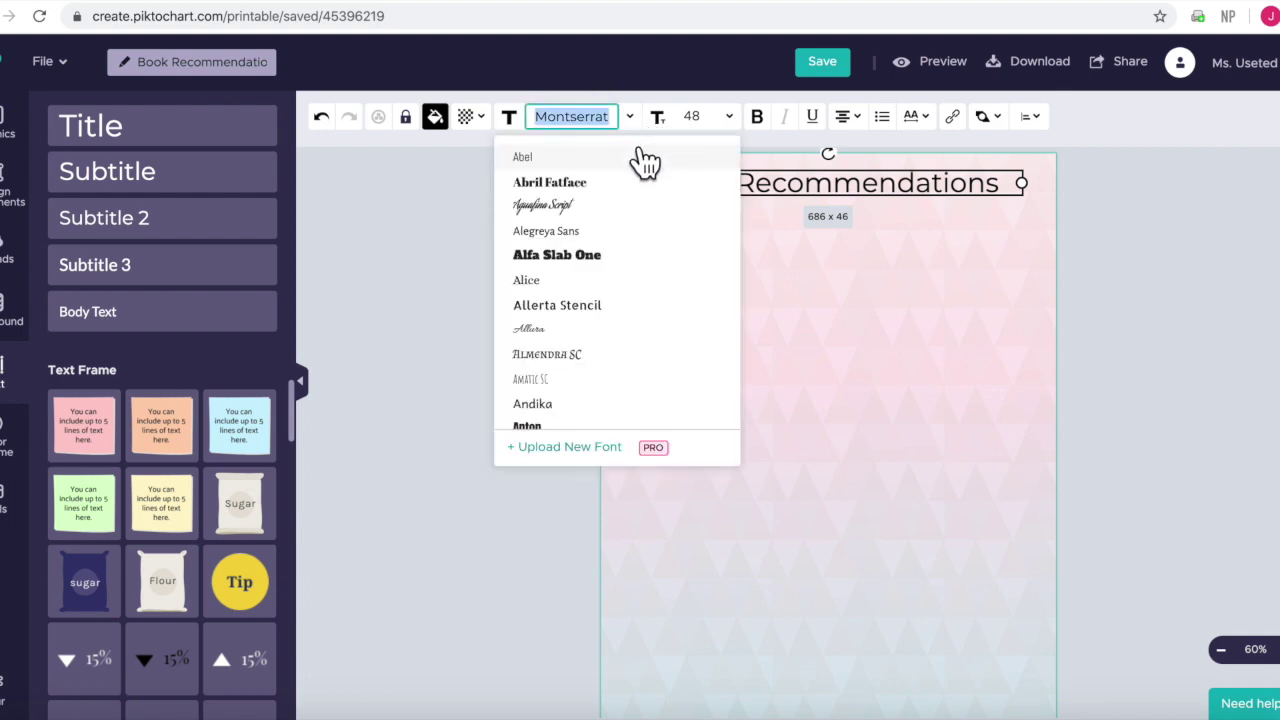
pyautogui.scroll(-2, 608, 314)
pyautogui.scroll(-5, 608, 316)
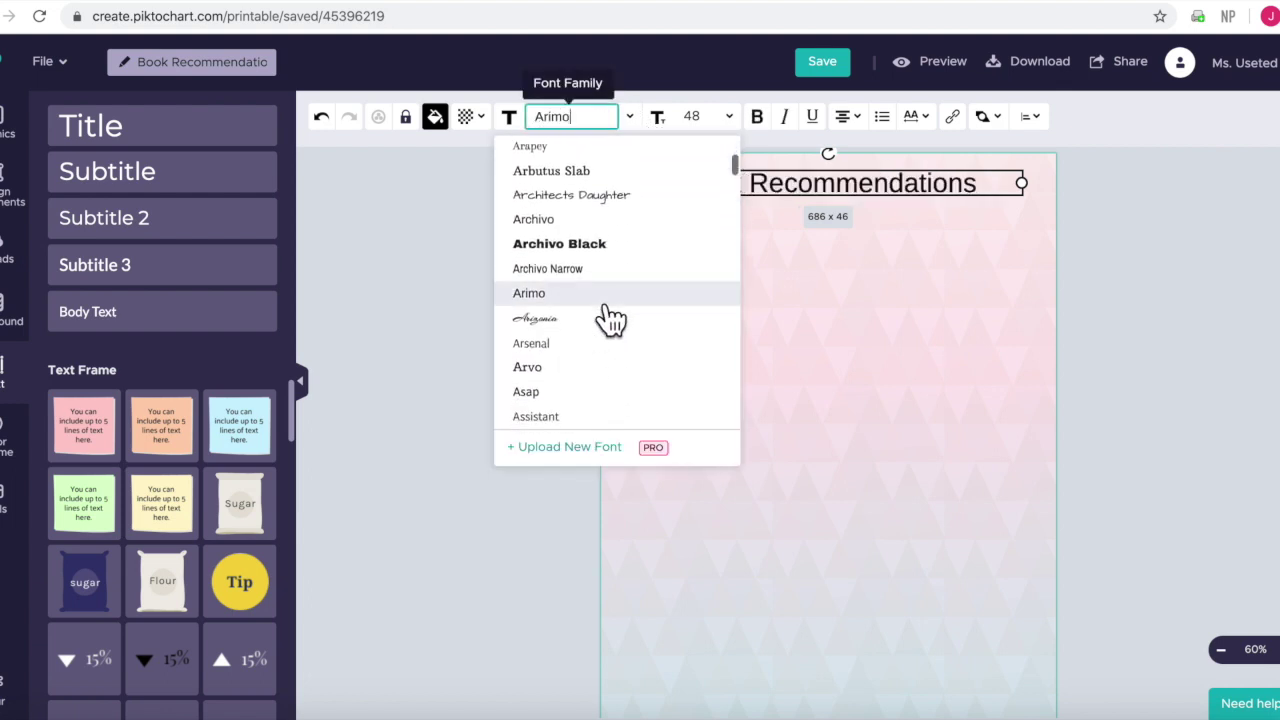
pyautogui.click(540, 289)
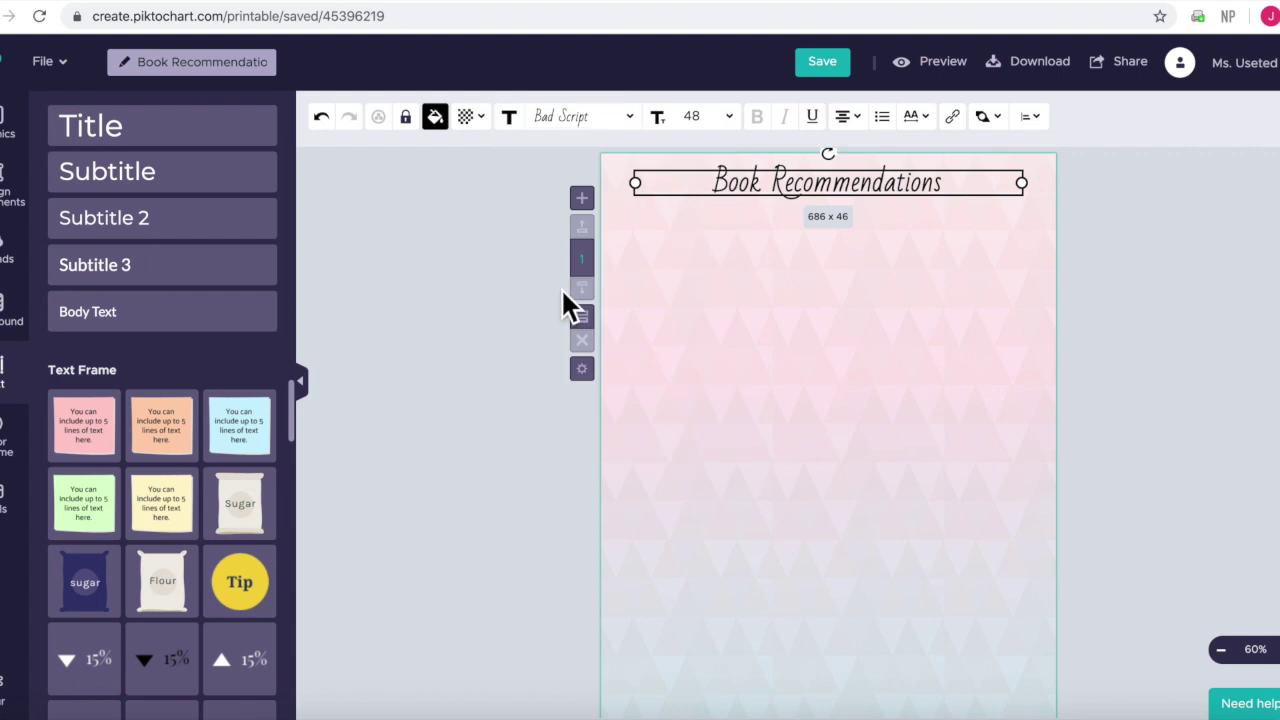
# - Set the font size of the "Book Recommendations" title to 65
pyautogui.click(729, 116)
pyautogui.write('47')
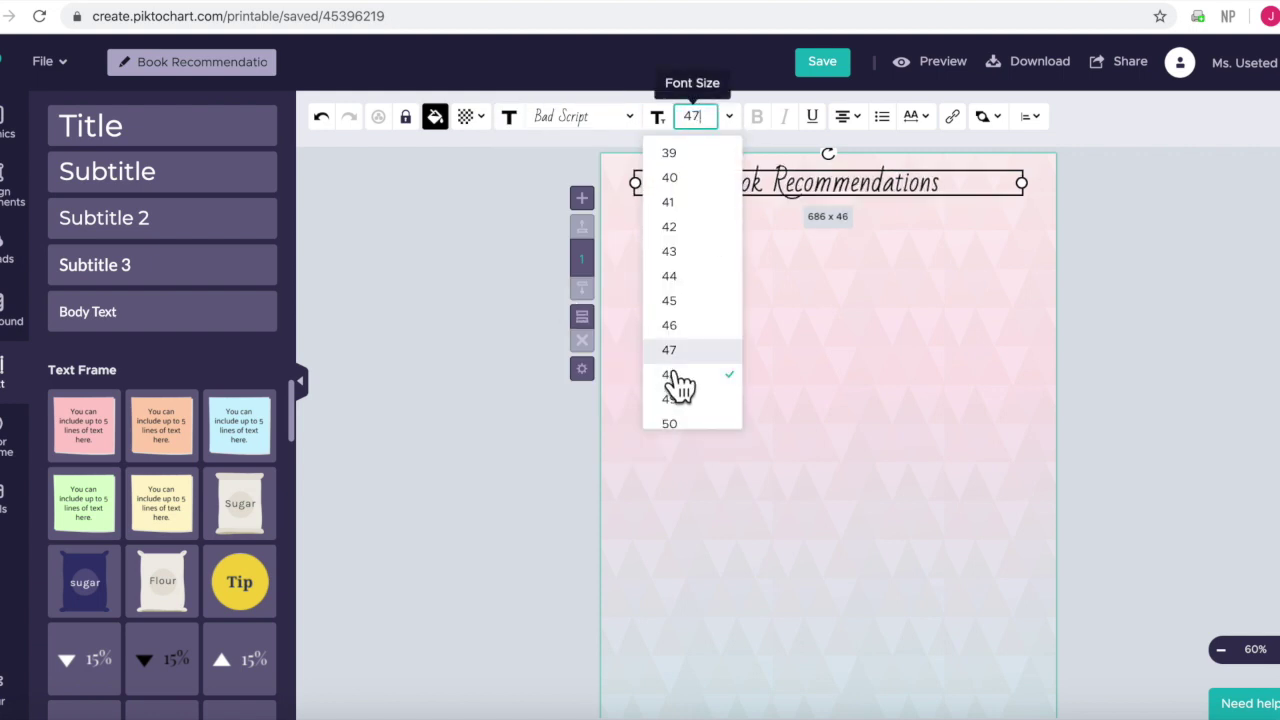
pyautogui.scroll(-3, 679, 385)
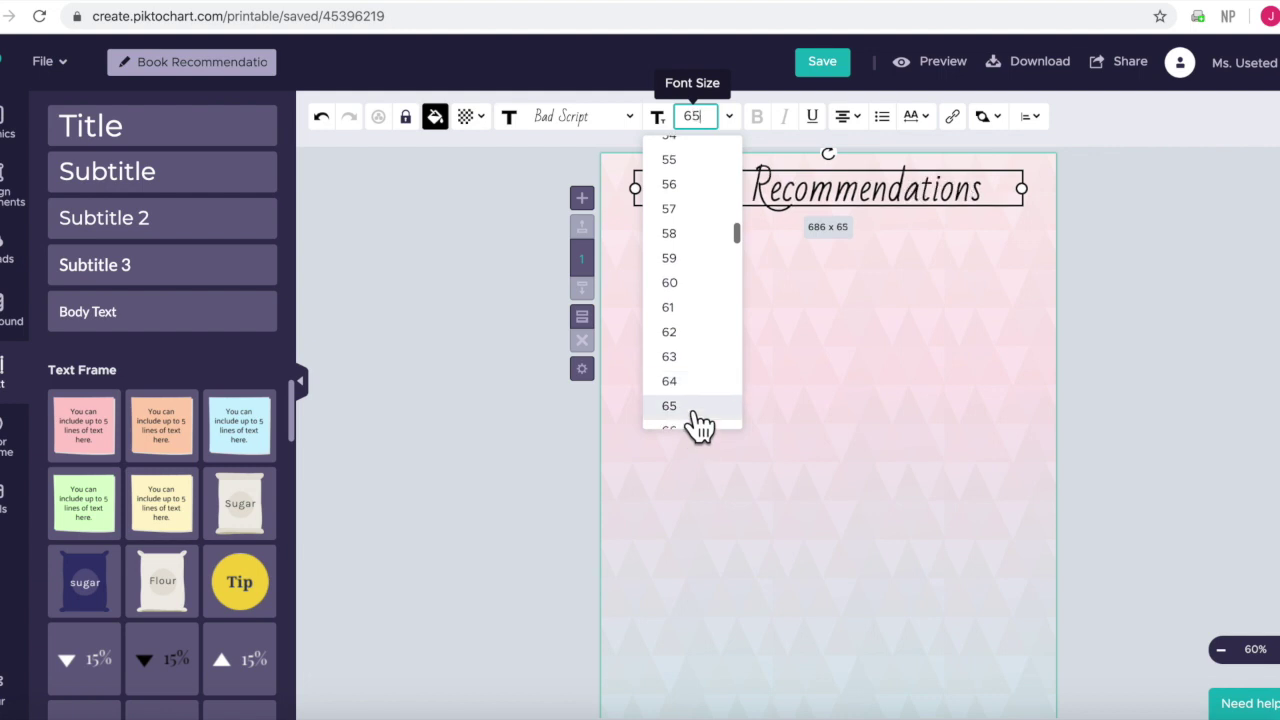
pyautogui.click(694, 430)
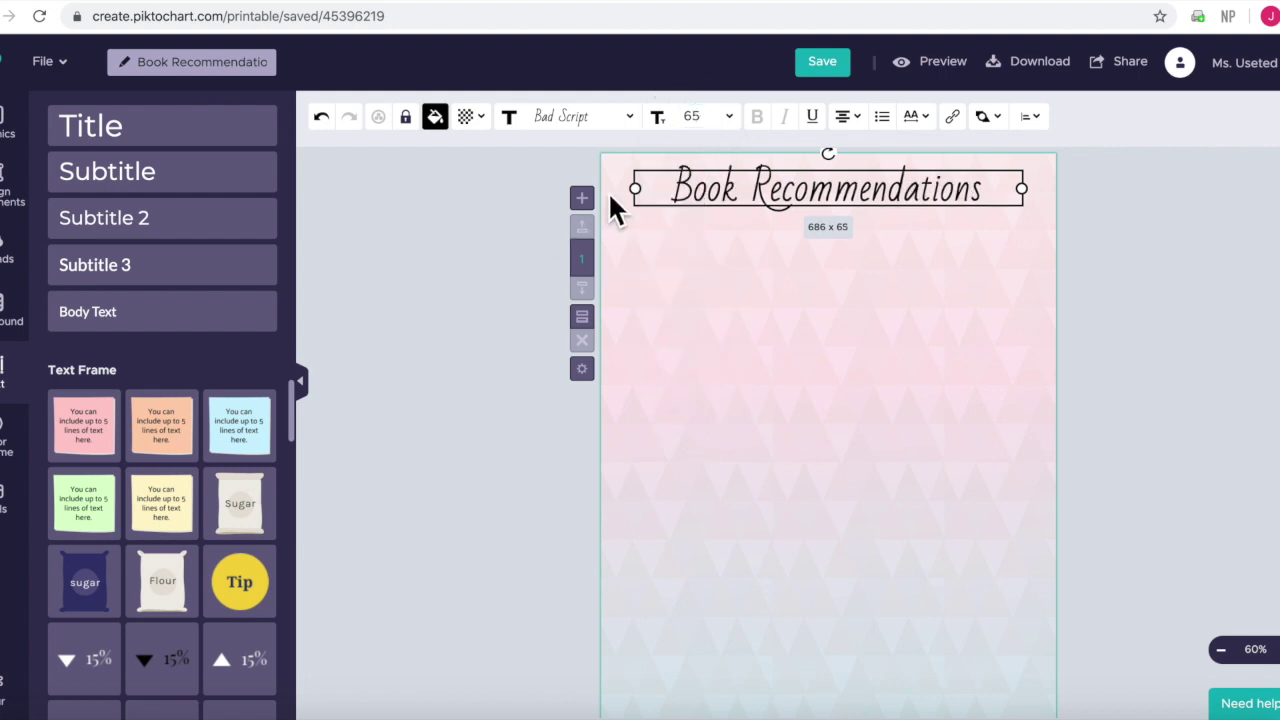
# - Try dark grey #464646, two purples and white #FFFFFF on the title text, return it to black #000000, and deselect the title
pyautogui.click(436, 118)
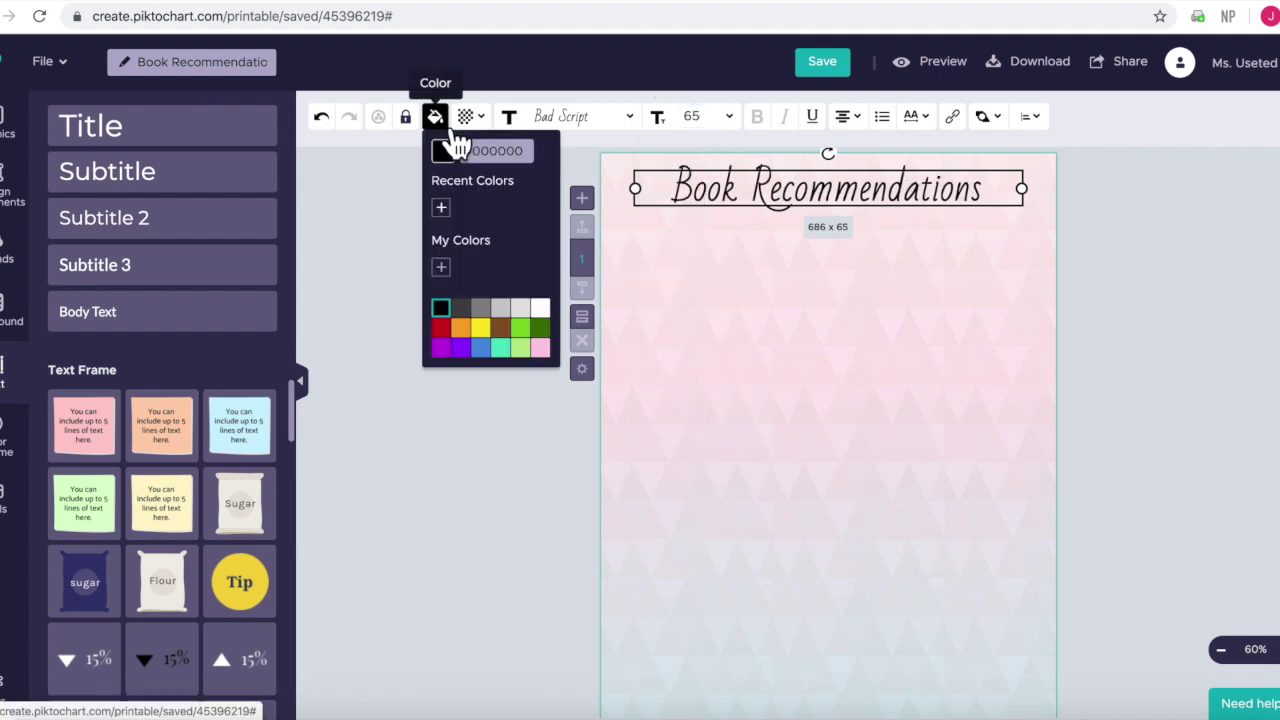
pyautogui.click(460, 307)
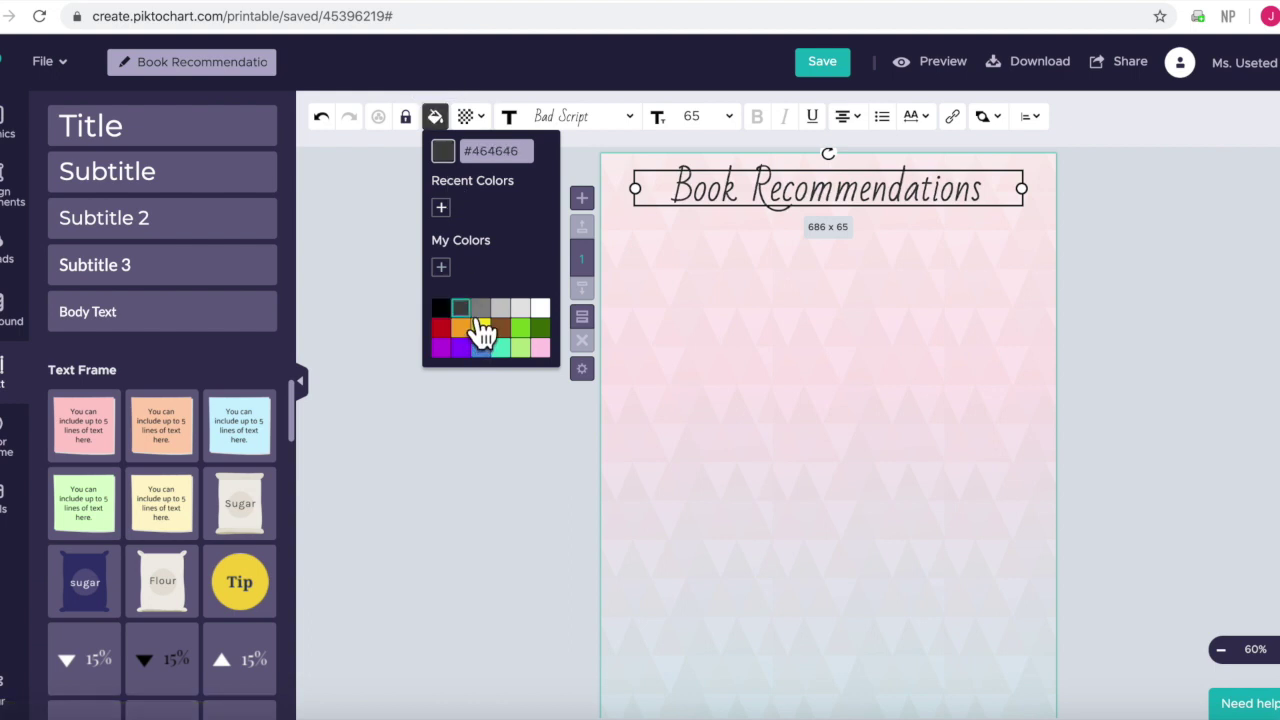
pyautogui.click(461, 350)
pyautogui.click(440, 347)
pyautogui.click(540, 308)
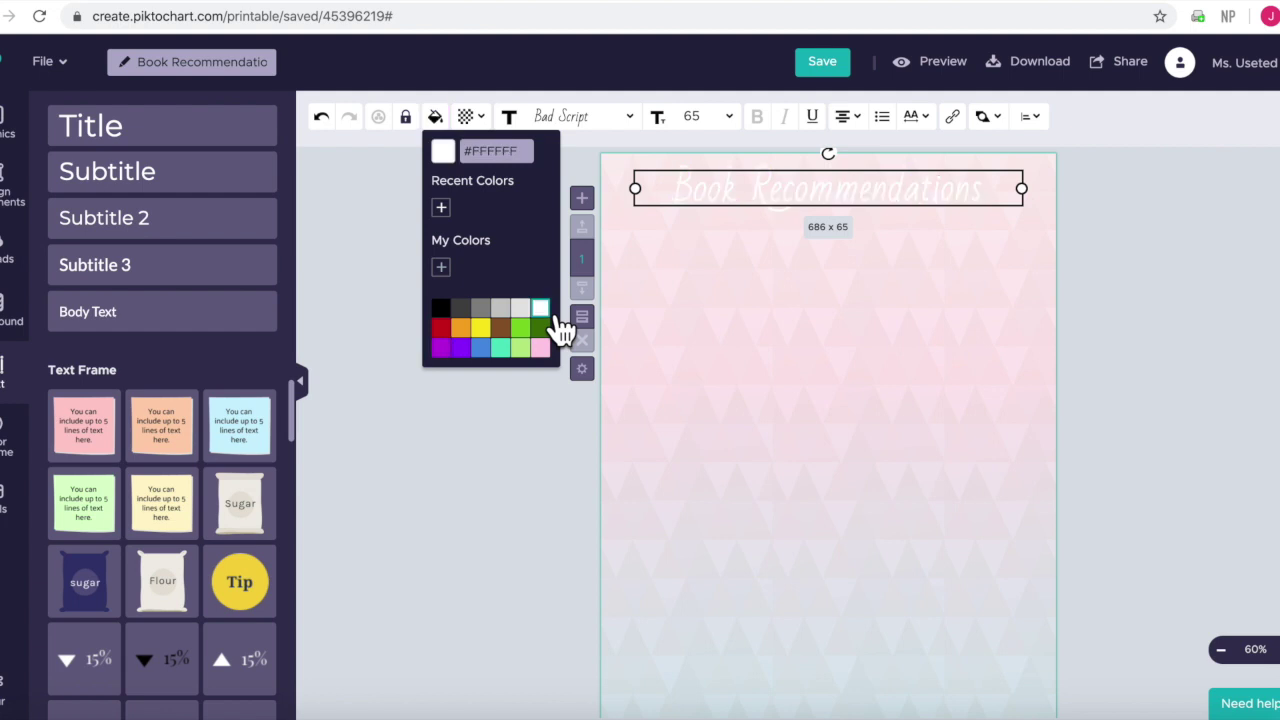
pyautogui.click(440, 307)
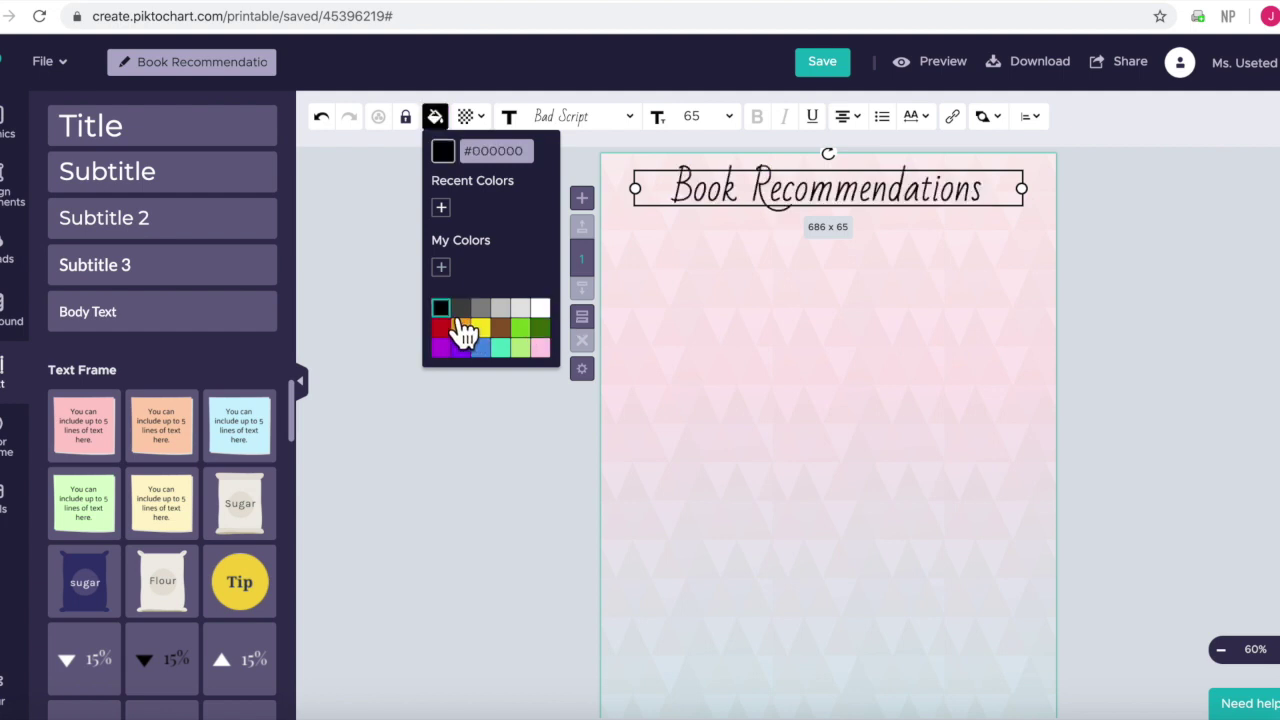
pyautogui.click(810, 385)
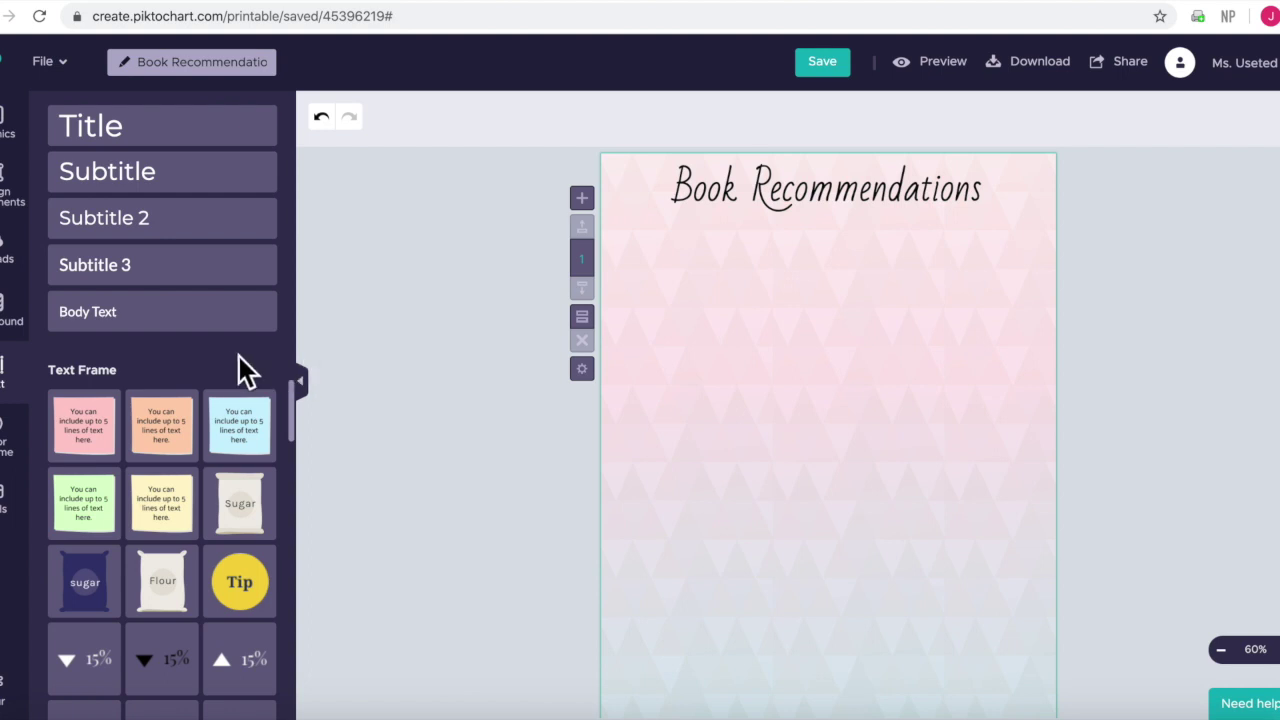
# - Add a Subtitle 3 text box to the poster and select its placeholder text
pyautogui.click(148, 242)
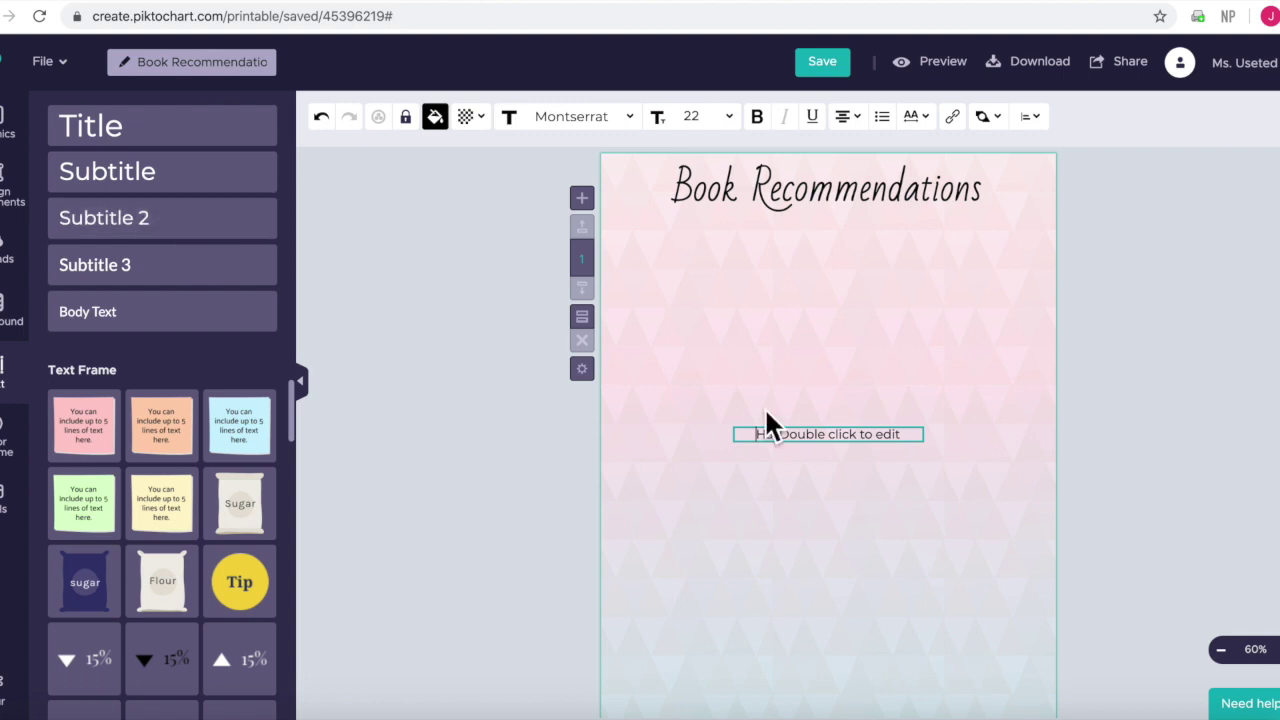
pyautogui.tripleClick(829, 436)
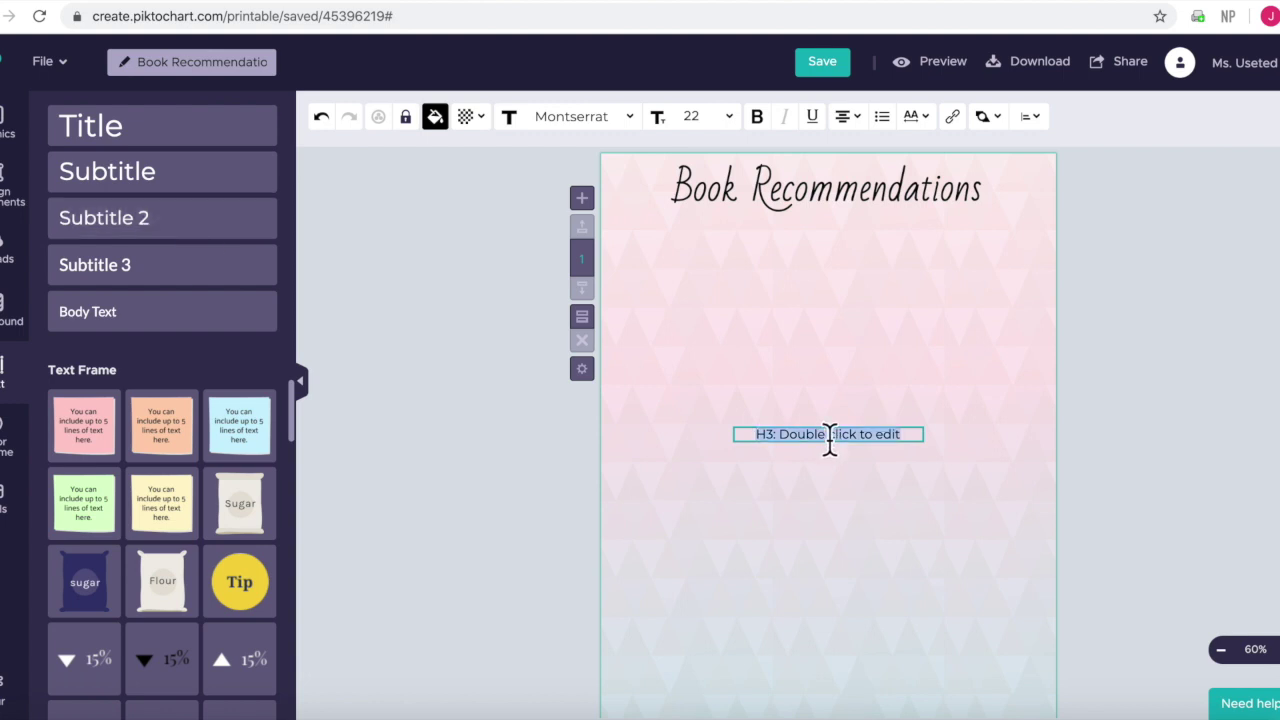
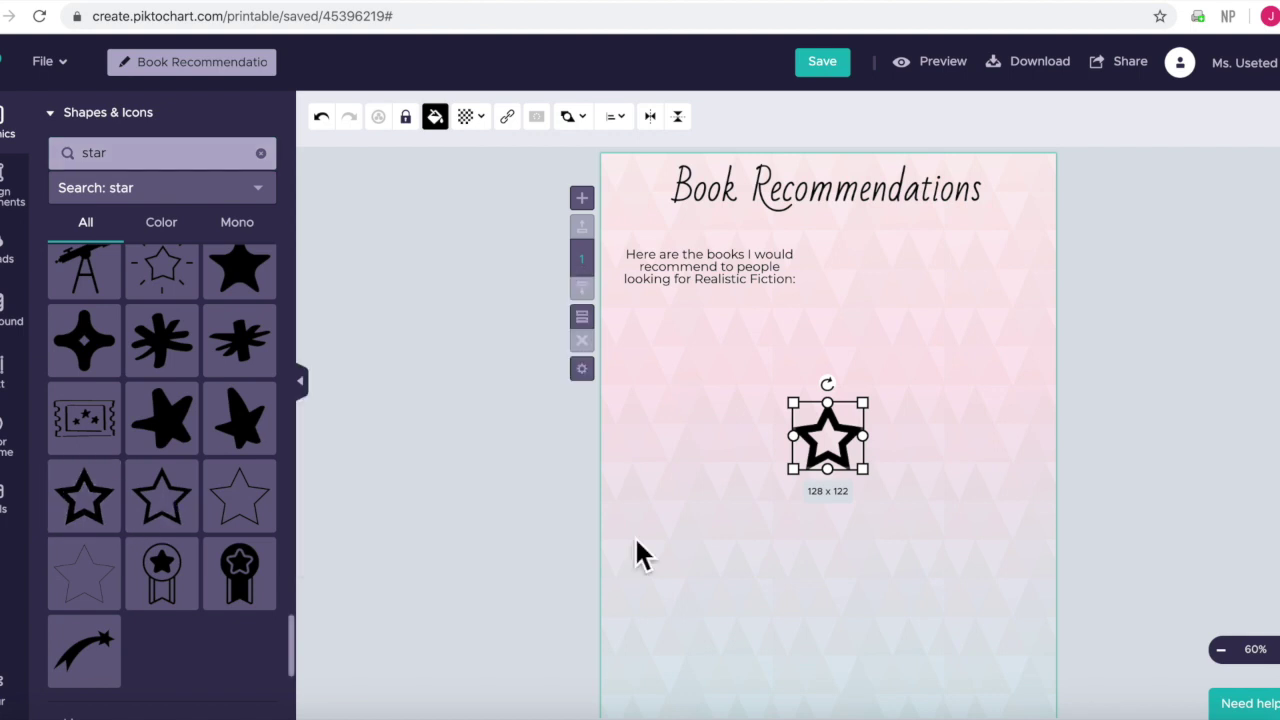
# - Enlarge the star to about 199 x 202, tilt it slightly clockwise, and place it beside the introductory text below the title
pyautogui.moveTo(843, 452); pyautogui.dragTo(944, 329)
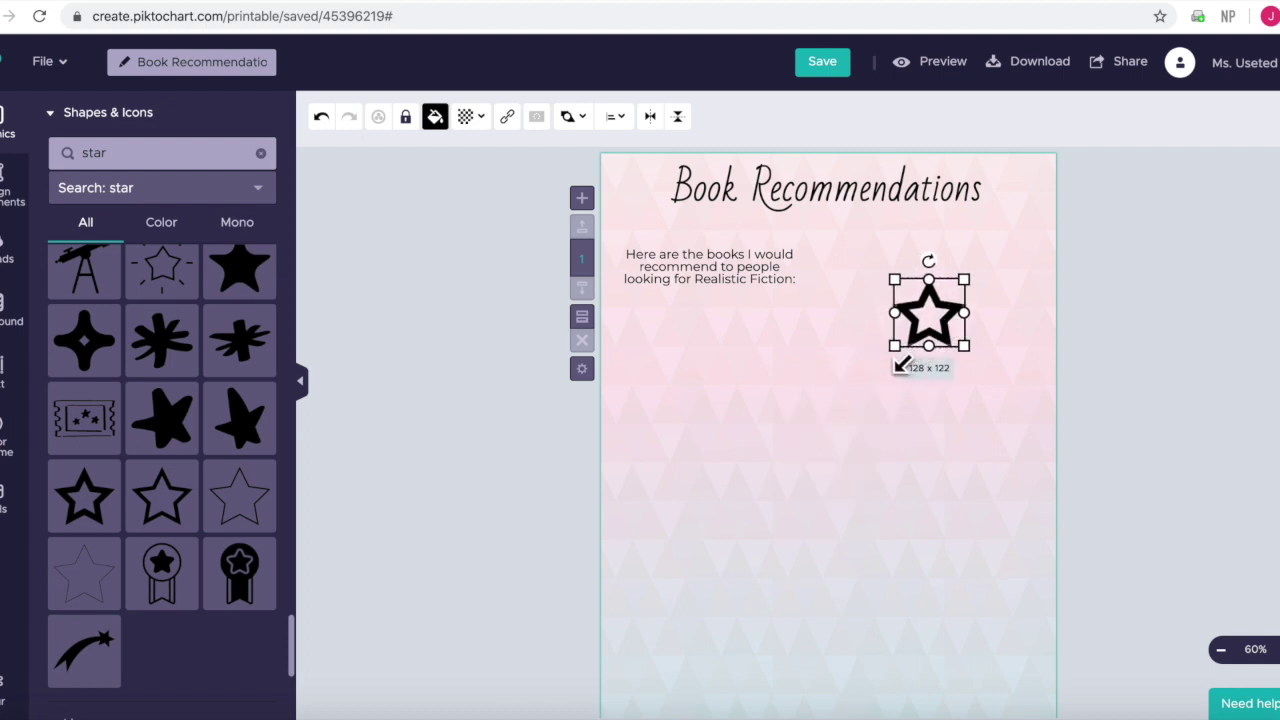
pyautogui.moveTo(900, 364); pyautogui.dragTo(857, 404)
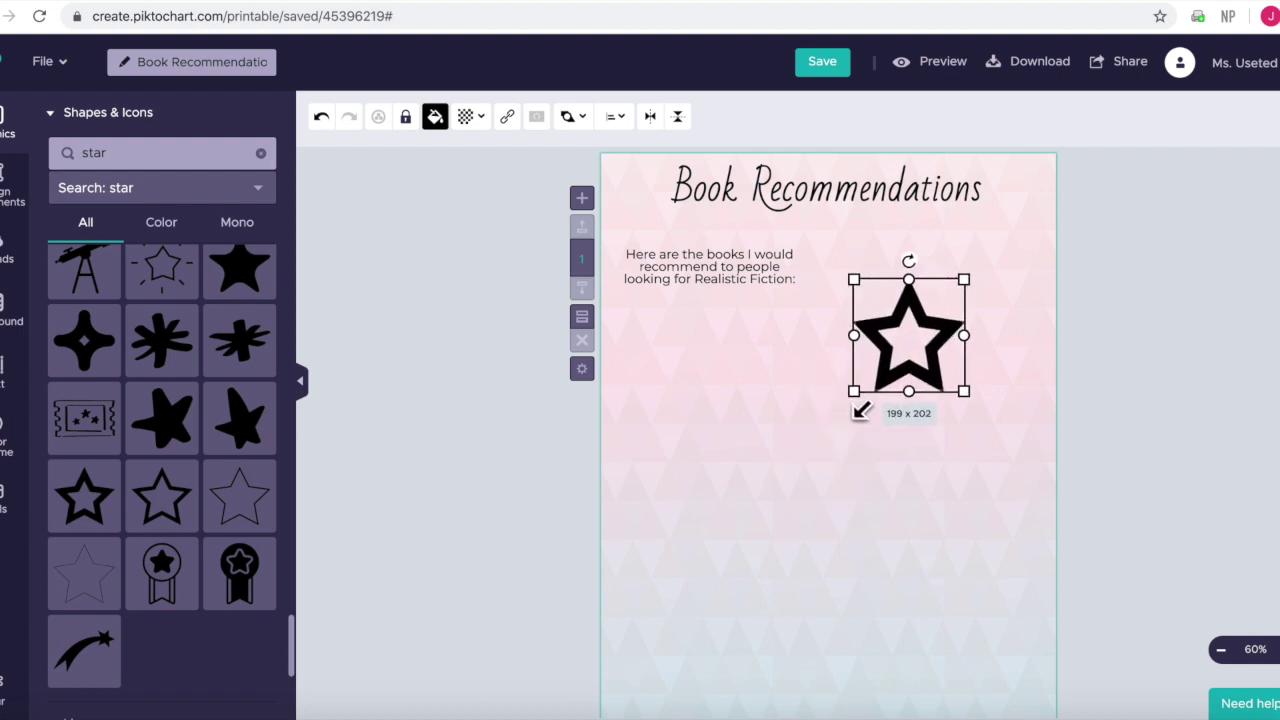
pyautogui.moveTo(910, 263)
pyautogui.mouseDown()
pyautogui.moveTo(940, 271)
pyautogui.moveTo(924, 262)
pyautogui.mouseUp()
pyautogui.moveTo(935, 347); pyautogui.dragTo(950, 297)
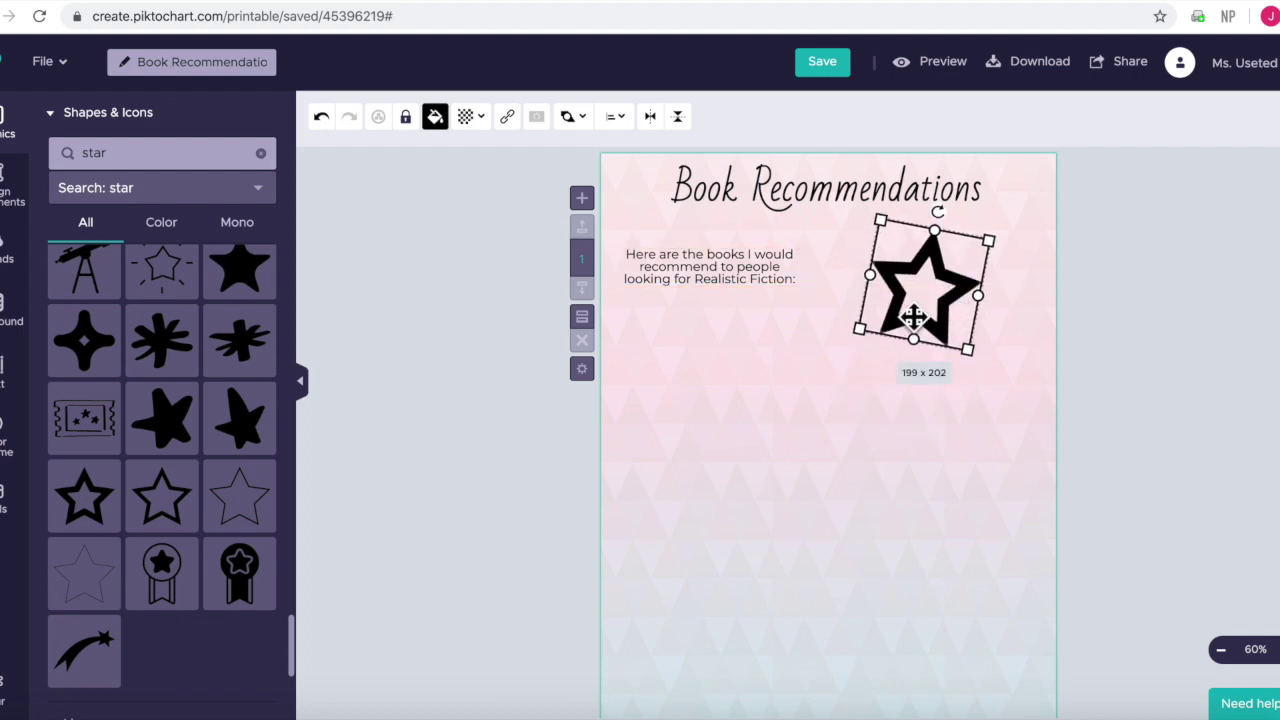
# - Colour the star purple #9013FE and deselect it
pyautogui.click(457, 135)
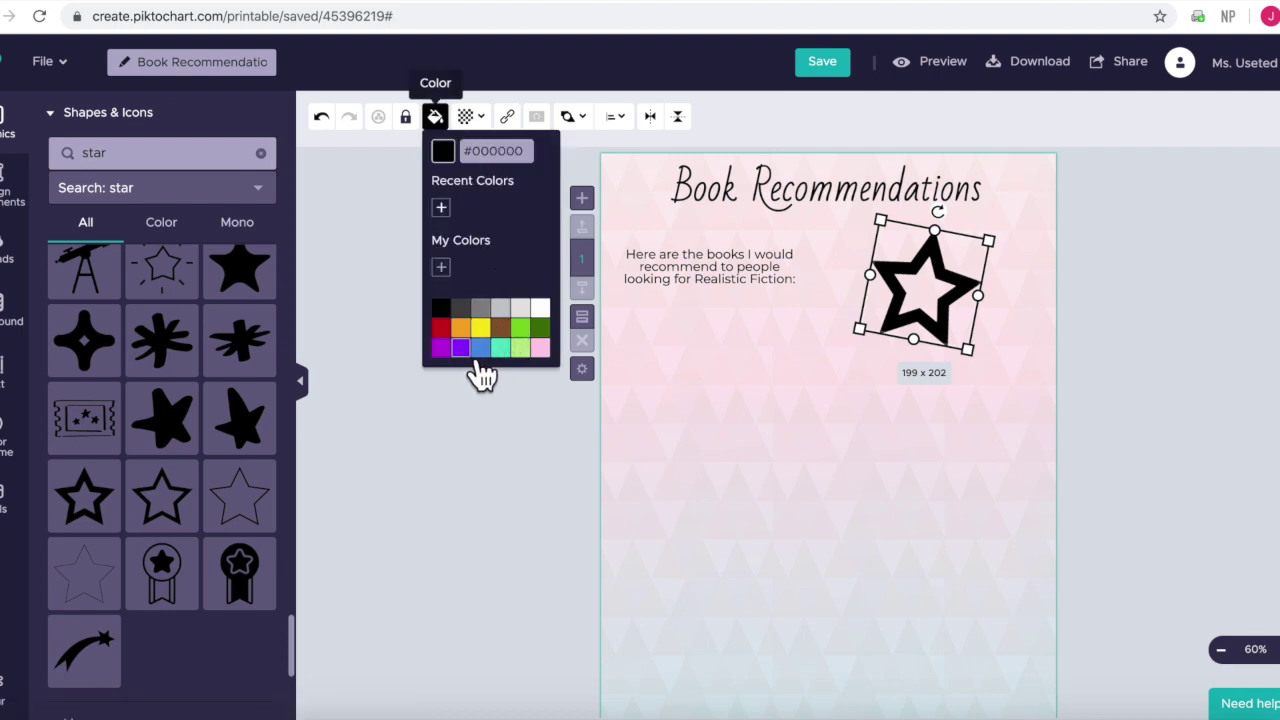
pyautogui.click(460, 348)
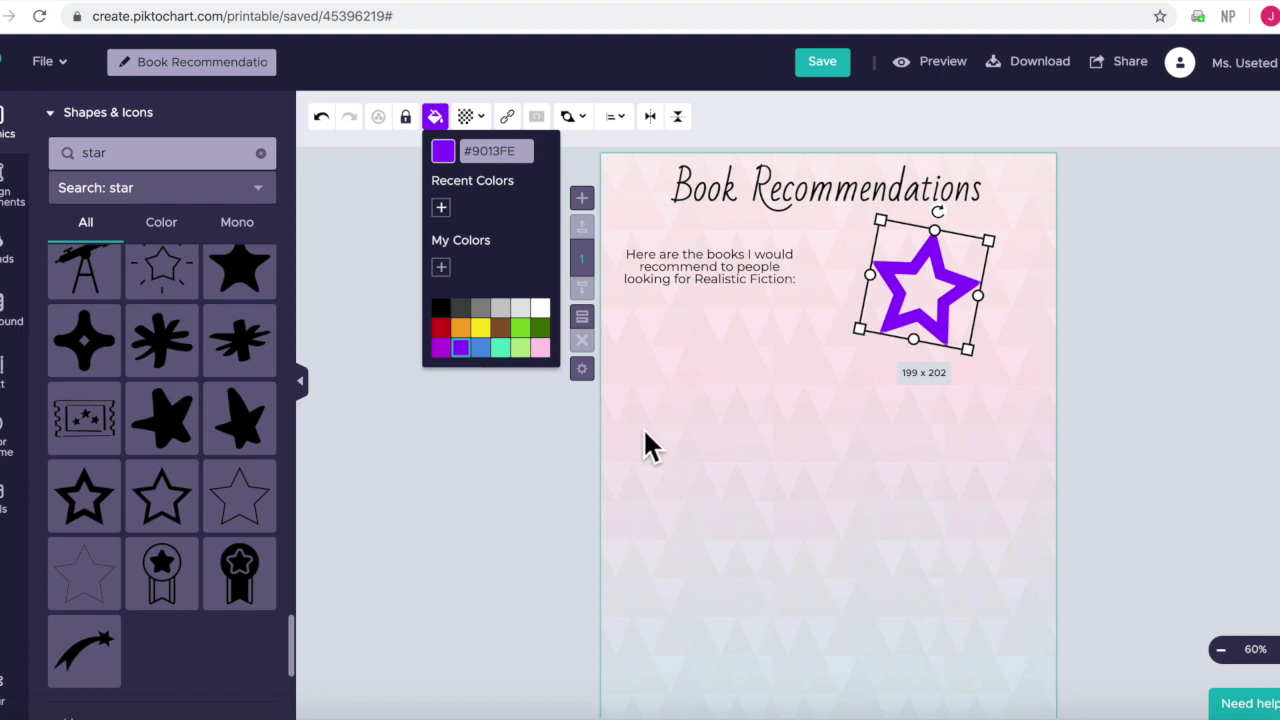
pyautogui.click(680, 410)
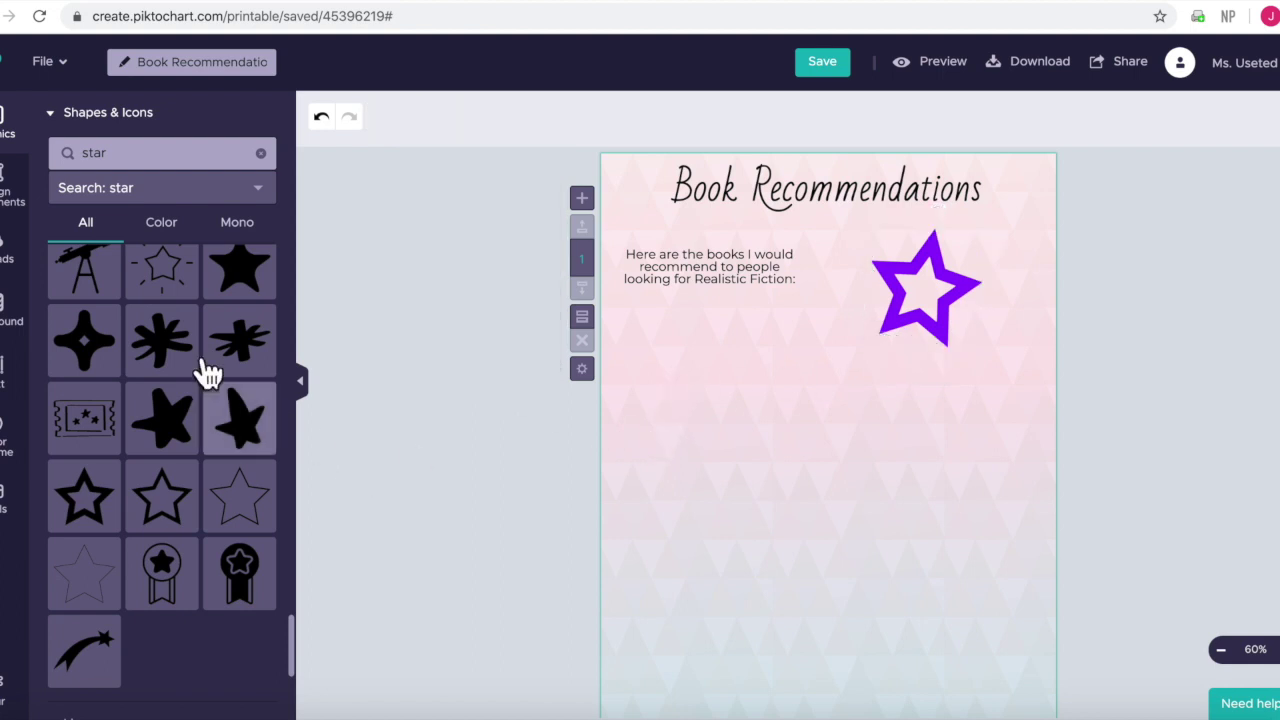
# - Insert a line, place it directly beneath the "Book Recommendations" title, and stretch it to about 551 x 23
pyautogui.click(122, 128)
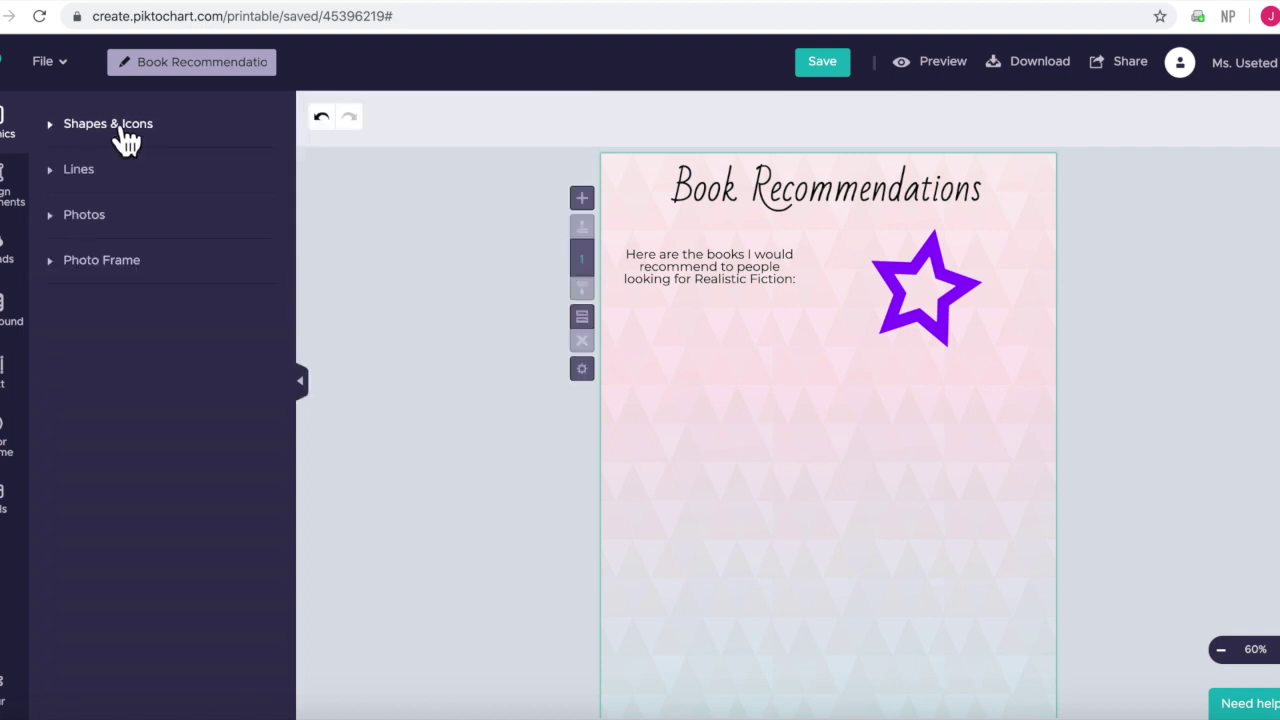
pyautogui.click(99, 182)
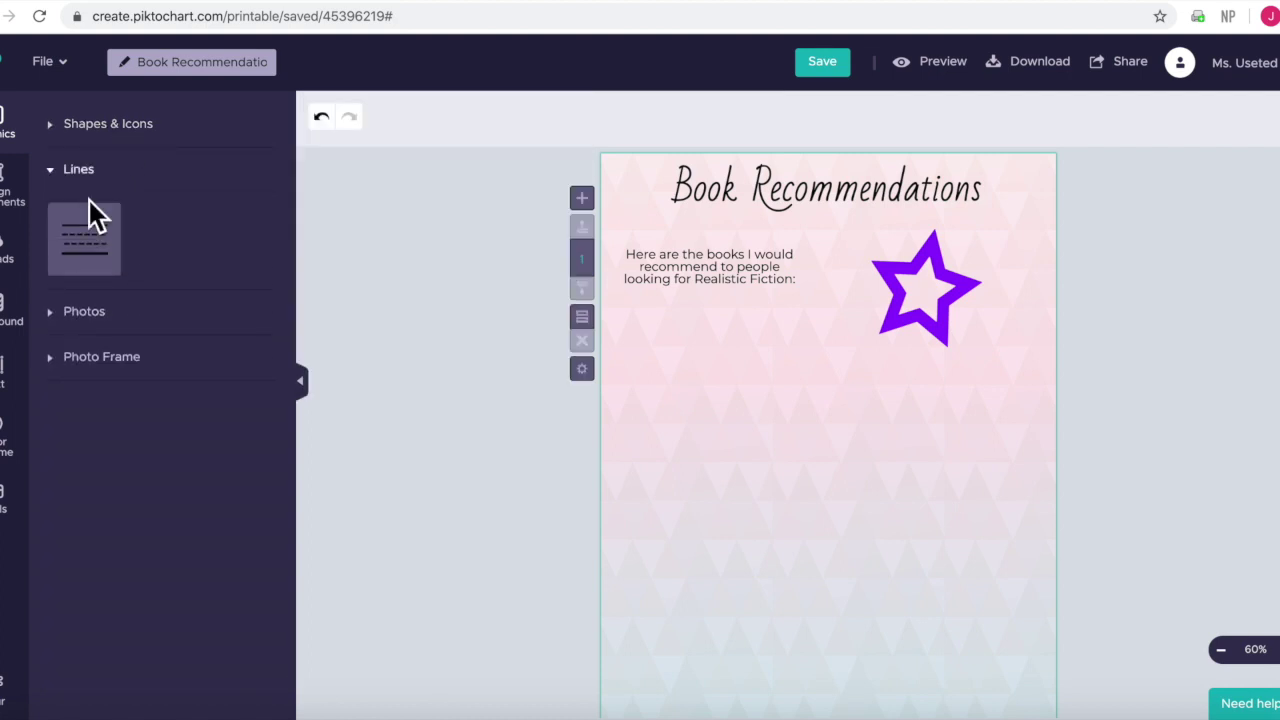
pyautogui.click(108, 255)
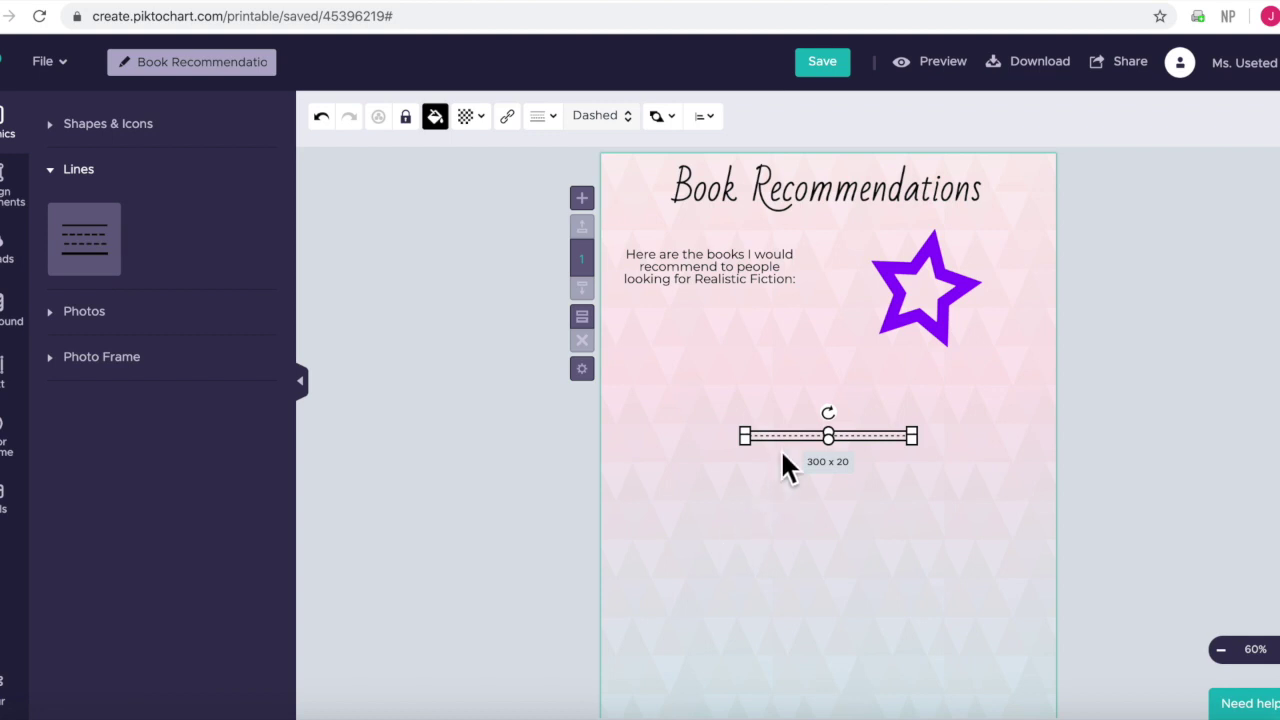
pyautogui.moveTo(797, 445); pyautogui.dragTo(727, 230)
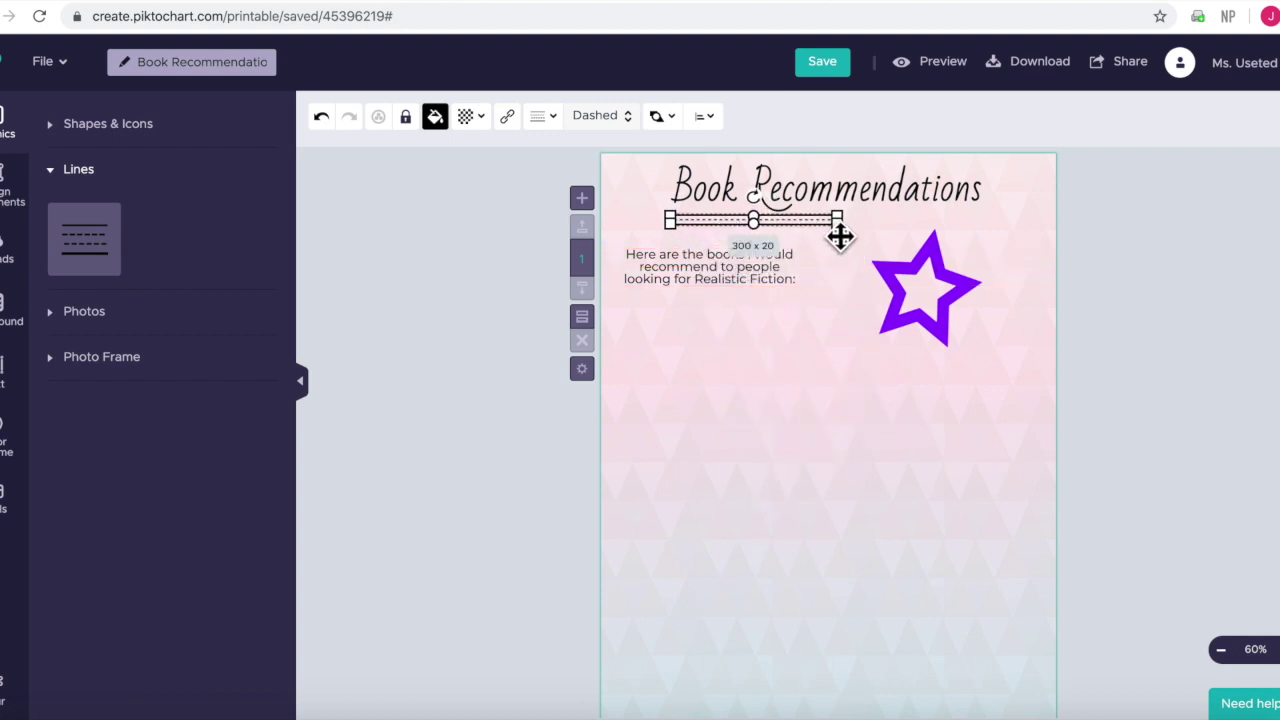
pyautogui.moveTo(849, 243); pyautogui.dragTo(996, 244)
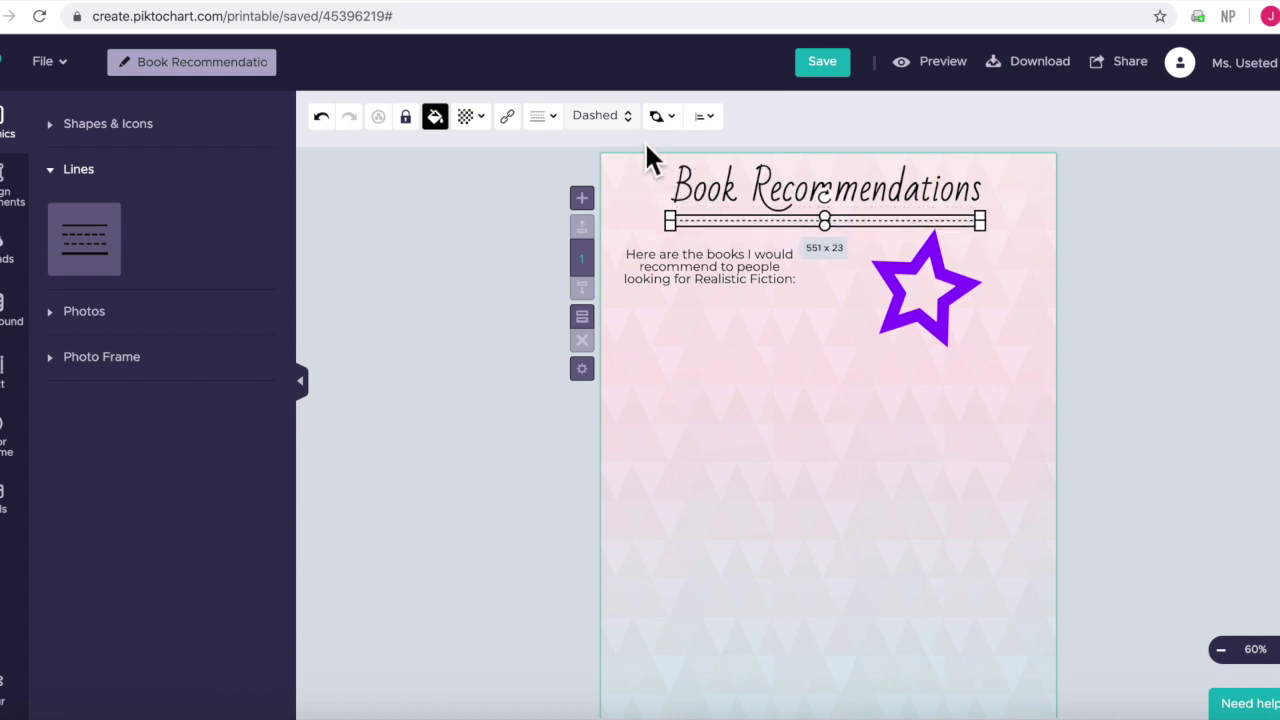
# - Change the divider line's style from dashed to Solid, keep it black, and deselect it
pyautogui.click(628, 118)
pyautogui.click(600, 98)
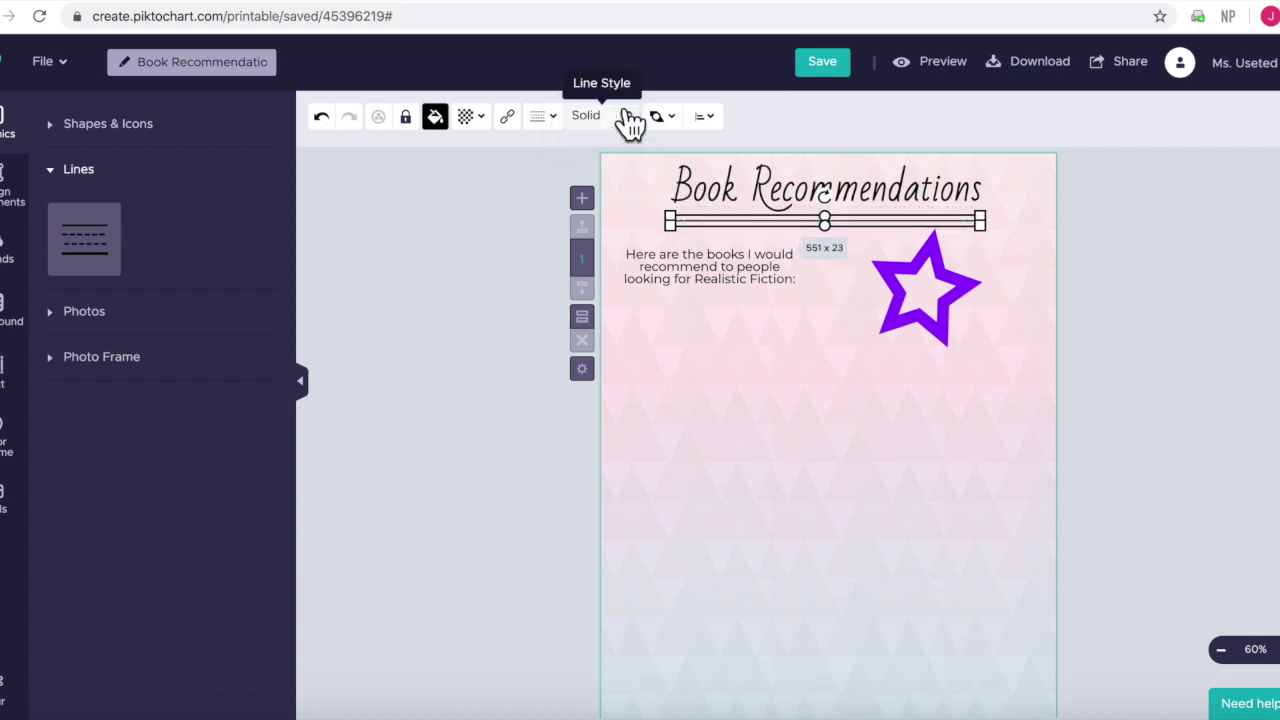
pyautogui.click(446, 128)
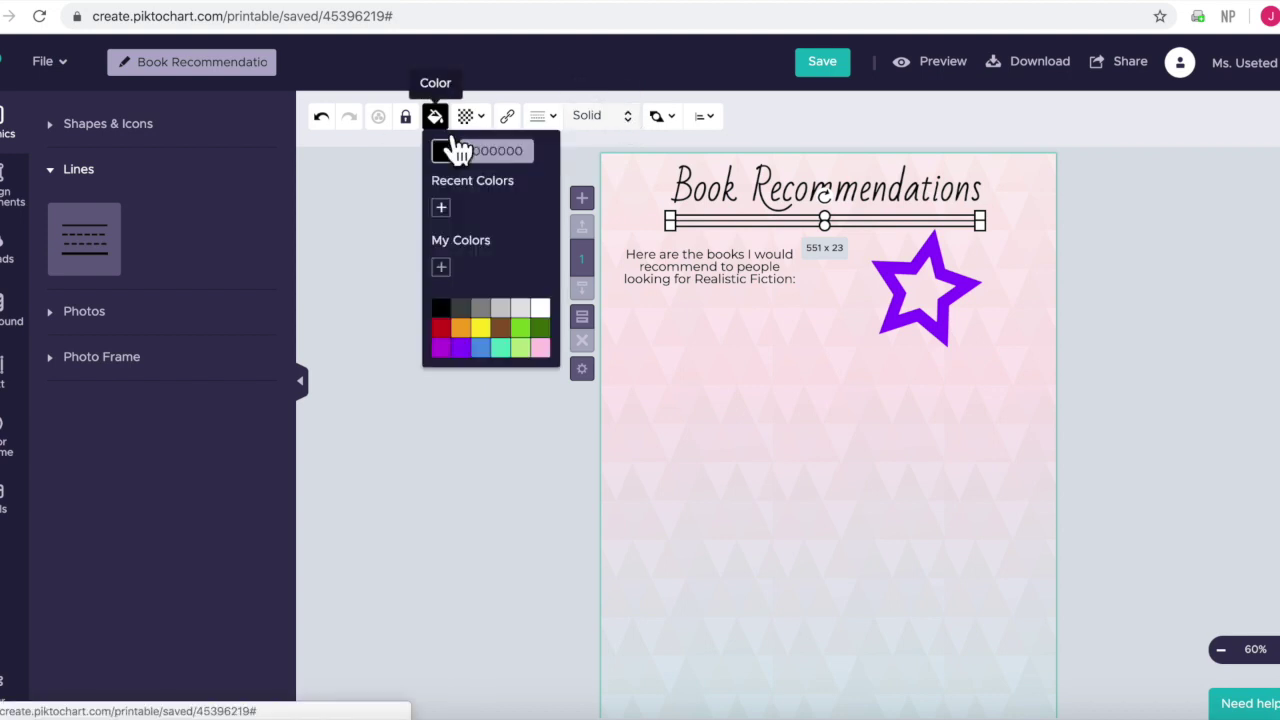
pyautogui.click(723, 486)
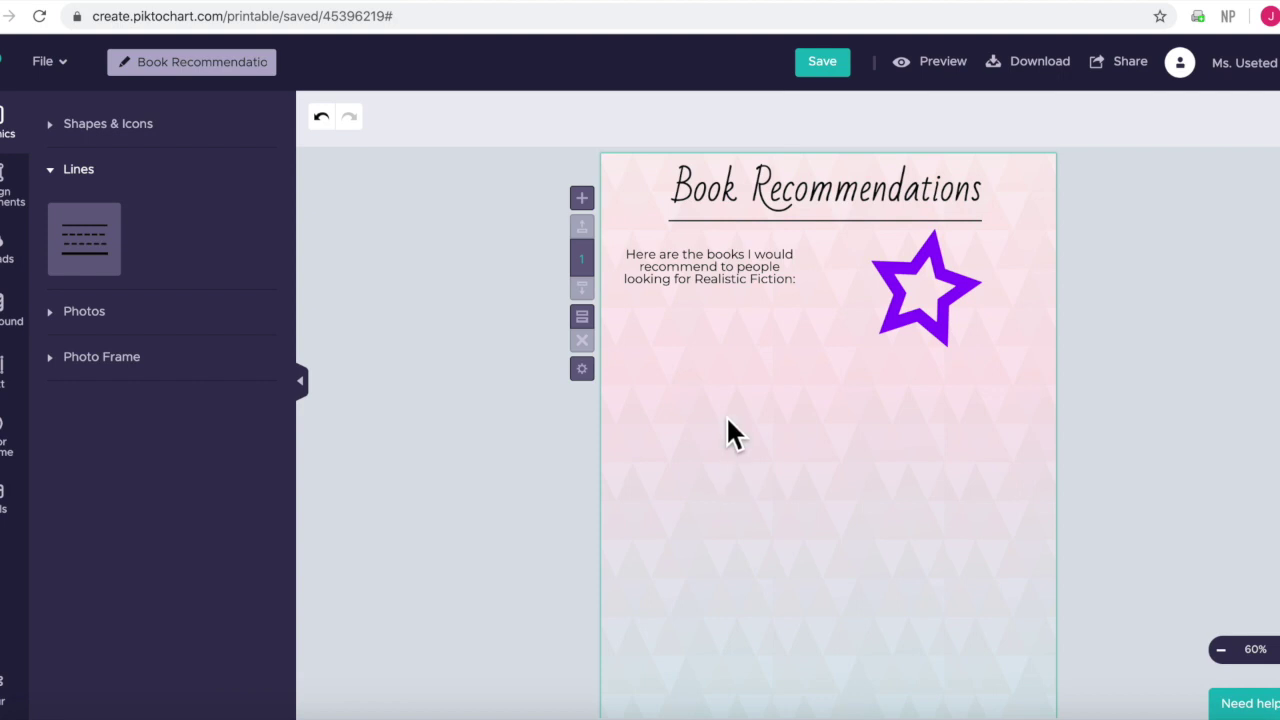
# - Rotate the divider line to nearly vertical and place it between the introductory text and the star
pyautogui.click(822, 221)
pyautogui.moveTo(829, 208); pyautogui.dragTo(909, 260)
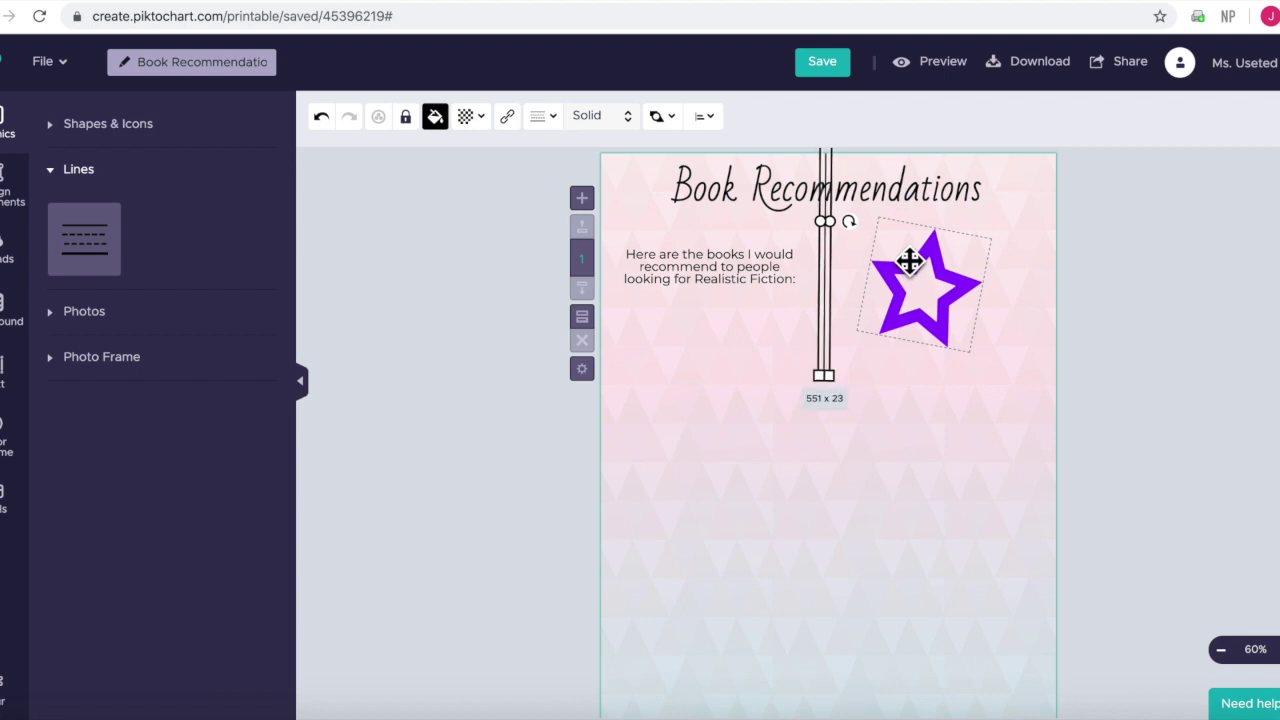
pyautogui.moveTo(834, 274); pyautogui.dragTo(834, 443)
pyautogui.click(752, 488)
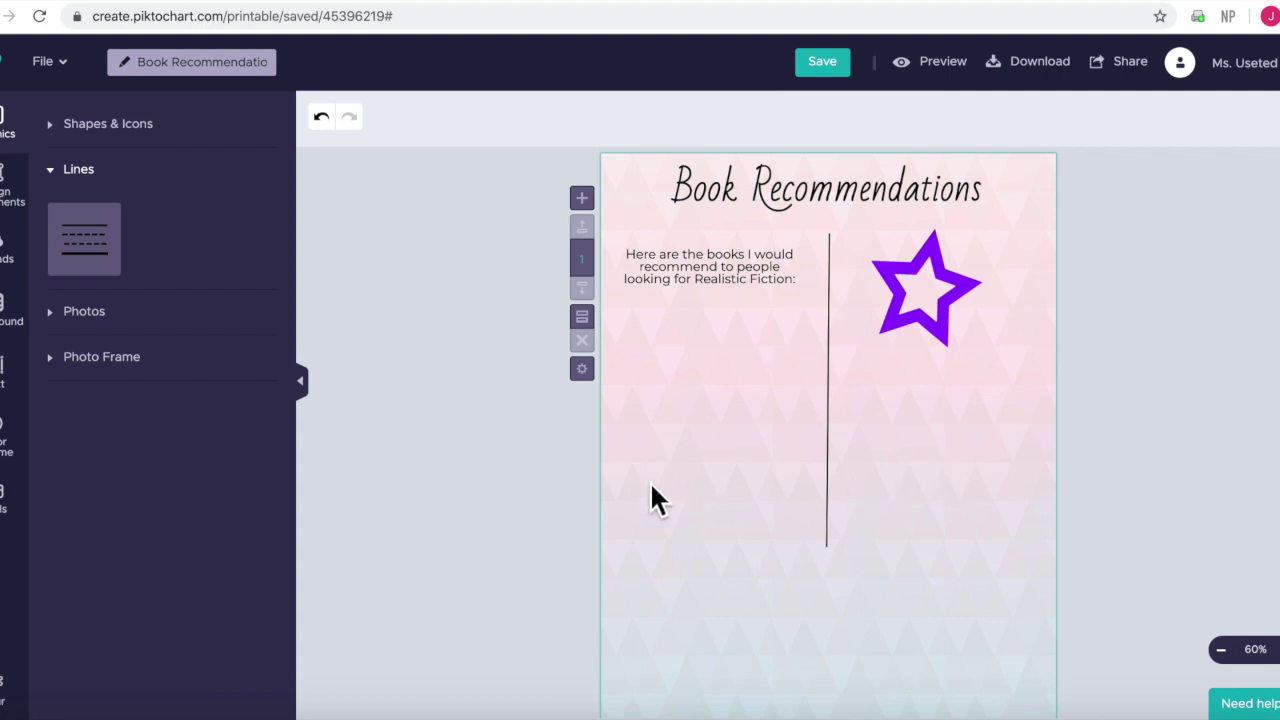
# - Search the Unsplash photo library for "book"
pyautogui.click(101, 322)
pyautogui.moveTo(100, 333)
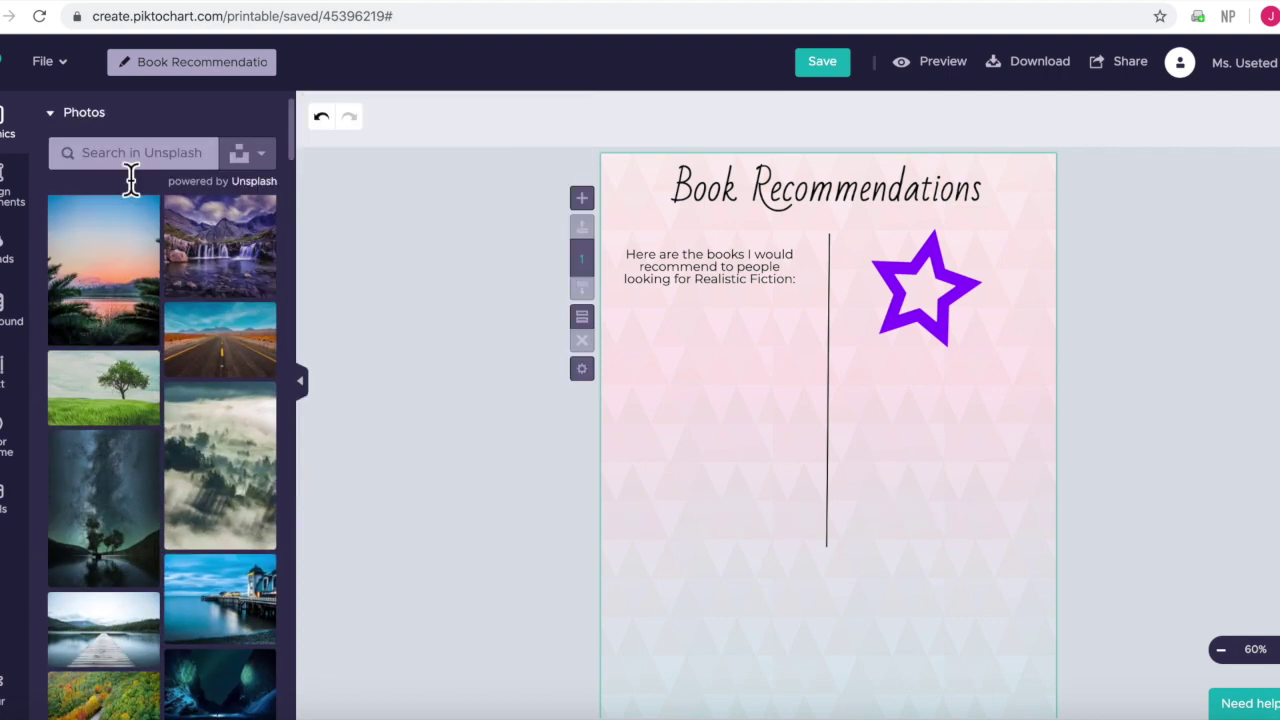
pyautogui.moveTo(123, 521)
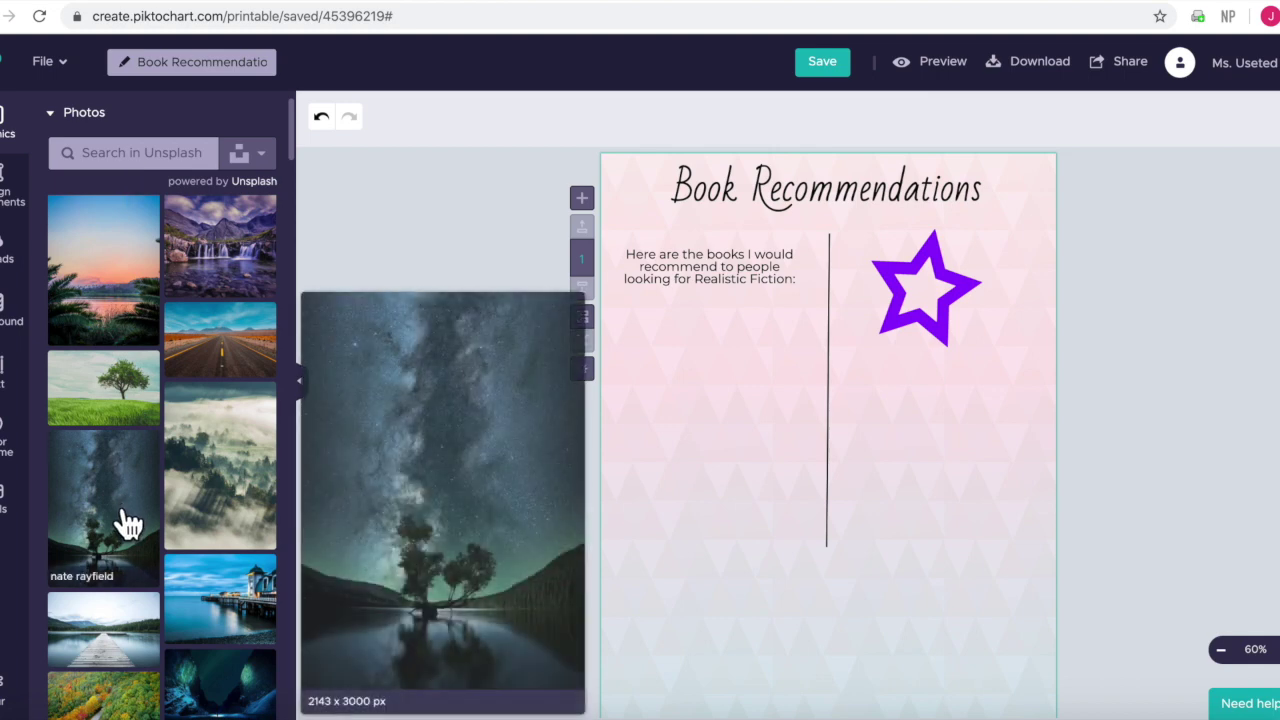
pyautogui.click(144, 160)
pyautogui.write('book')
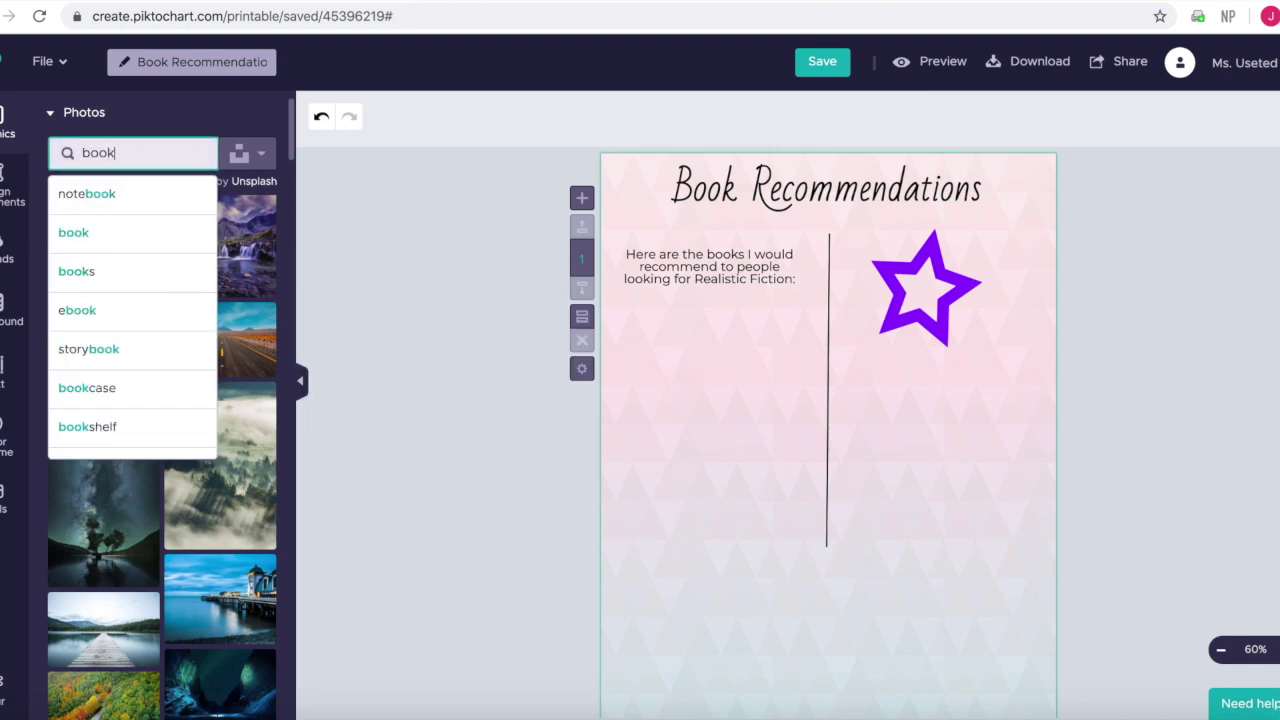
pyautogui.press('Return')
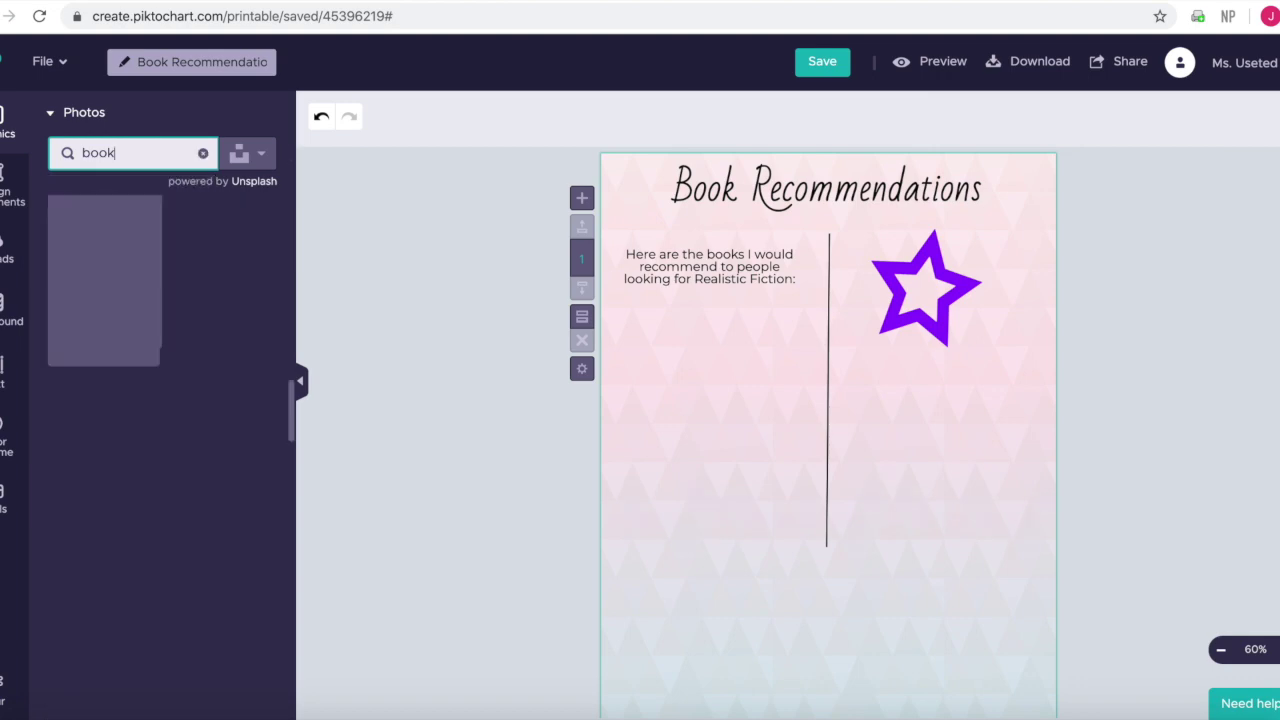
# - Insert the photo of a hand holding an open book in front of misty green mountains
pyautogui.scroll(-2, 165, 480)
pyautogui.scroll(-3, 165, 510)
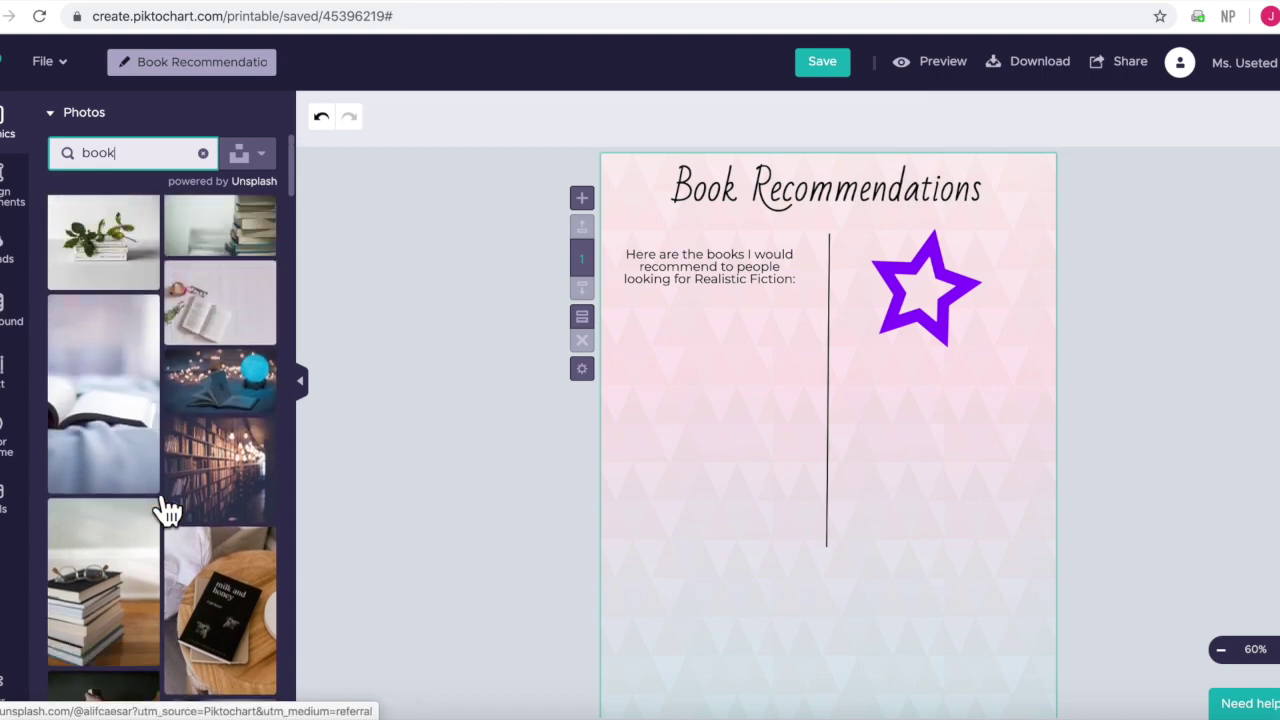
pyautogui.scroll(5, 168, 510)
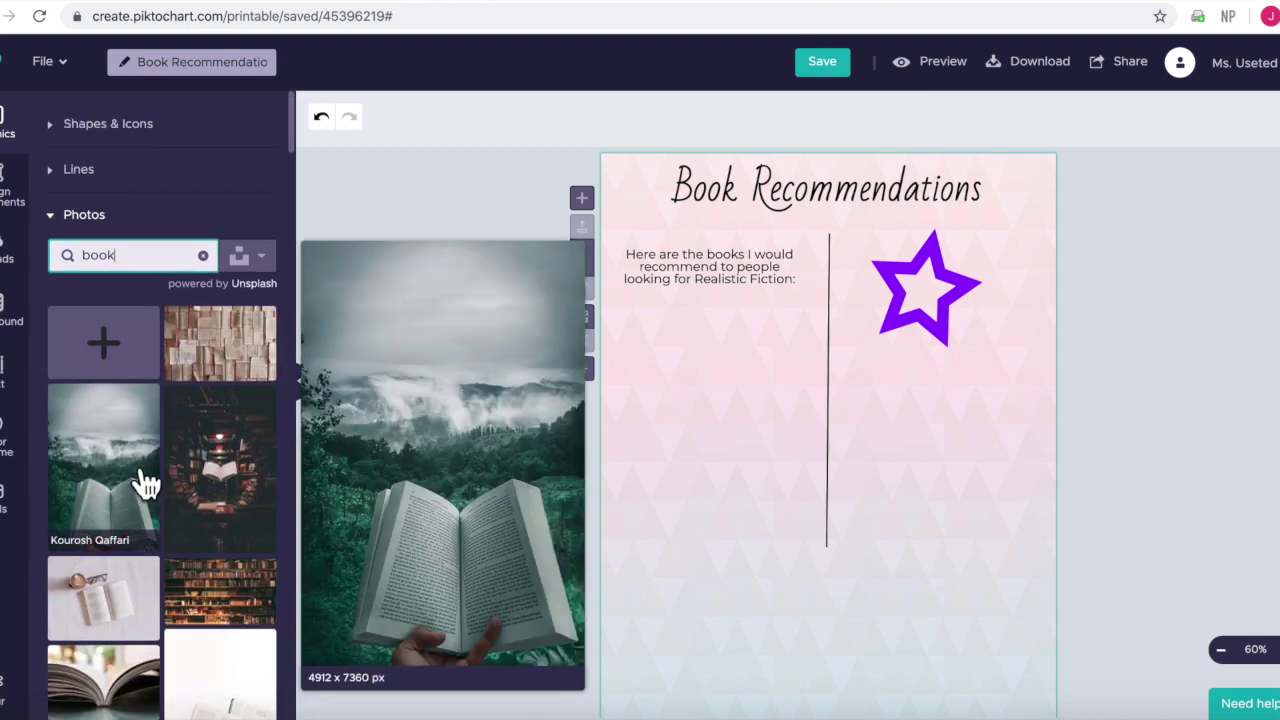
pyautogui.click(125, 488)
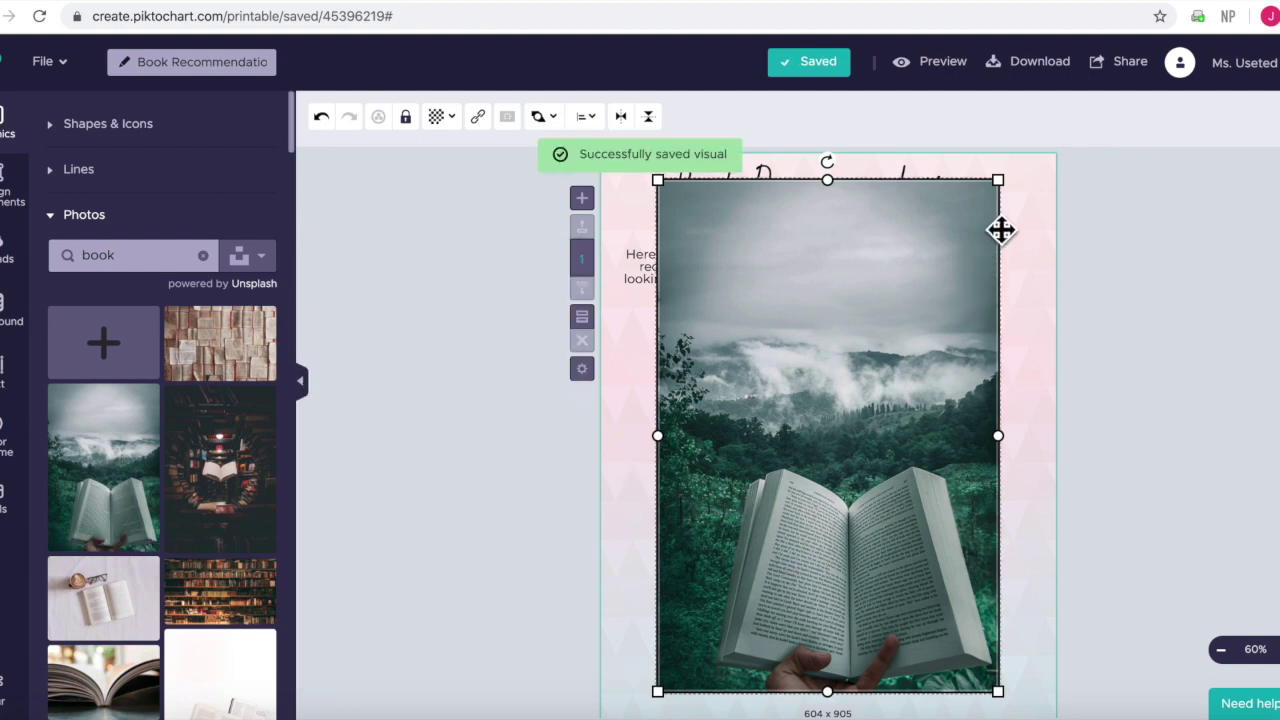
# - Shrink the book photo to about 299 x 386, tilt it slightly counterclockwise, and place it below the introductory text
pyautogui.moveTo(1015, 190); pyautogui.dragTo(843, 485)
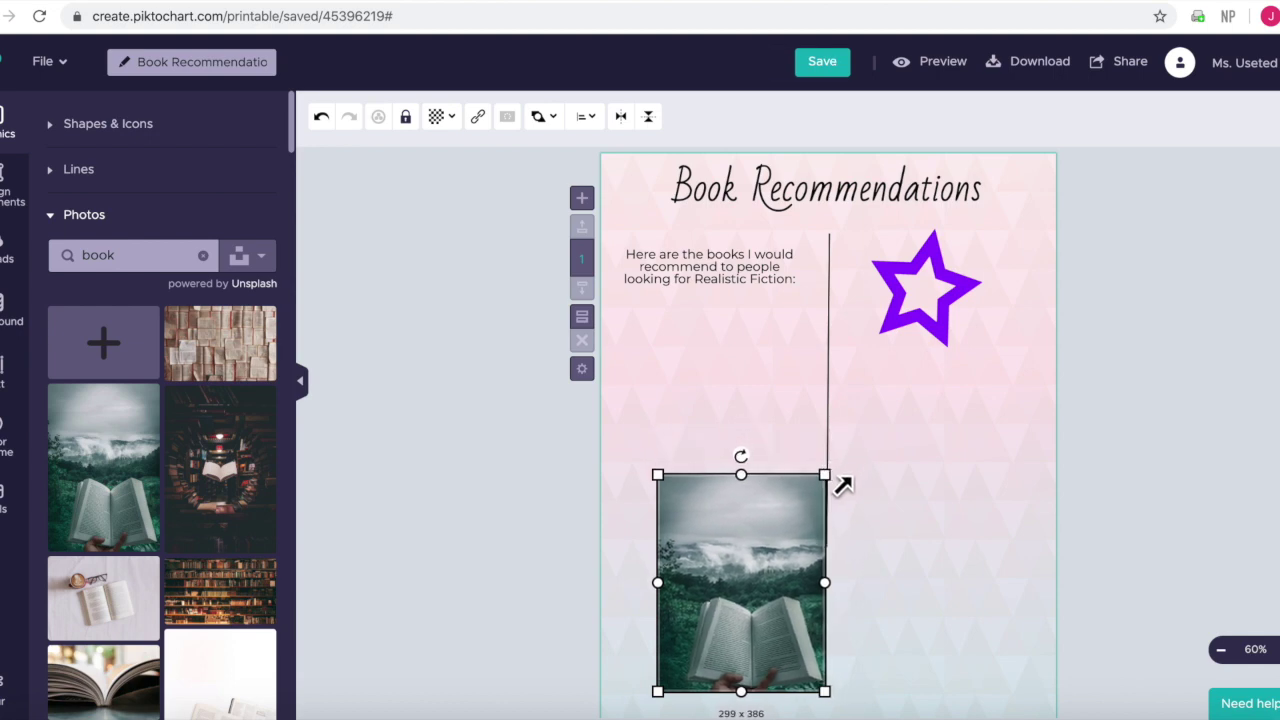
pyautogui.moveTo(744, 463); pyautogui.dragTo(726, 466)
pyautogui.moveTo(751, 574); pyautogui.dragTo(716, 505)
pyautogui.click(989, 553)
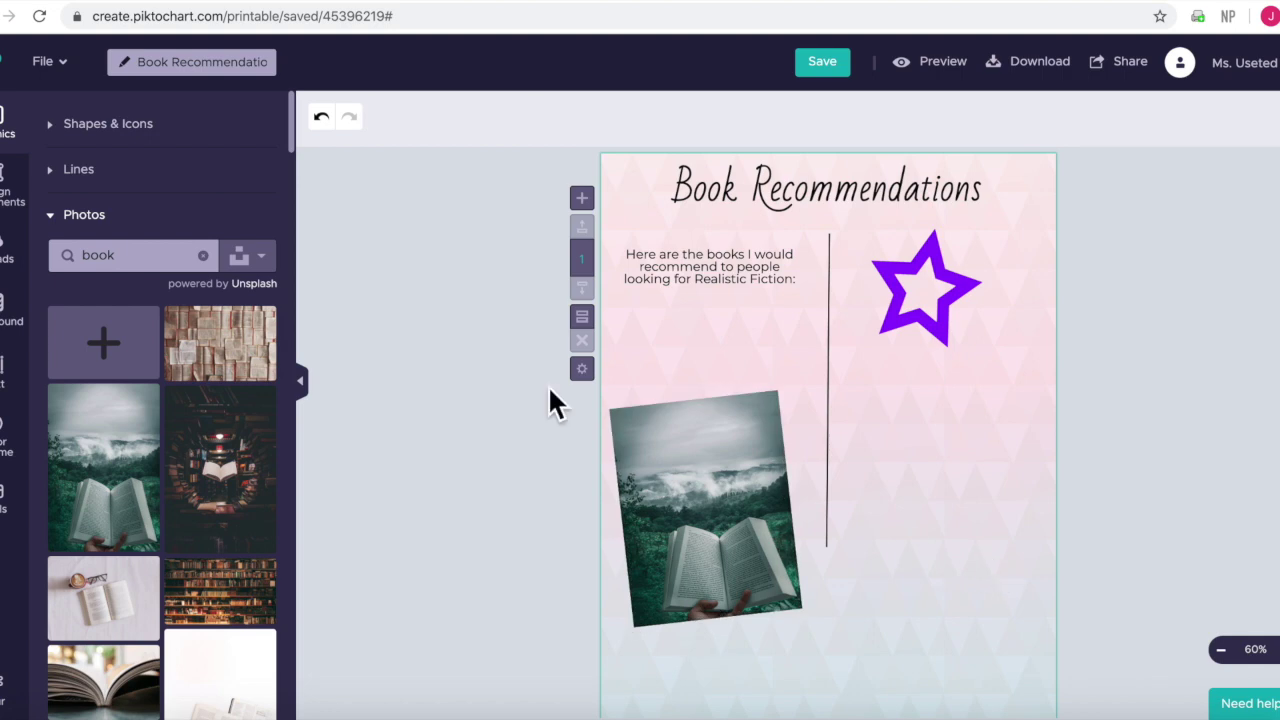
# - Insert the round brushed-circle photo frame, enlarge it to about 344 x 341, and place it below the star
pyautogui.click(117, 226)
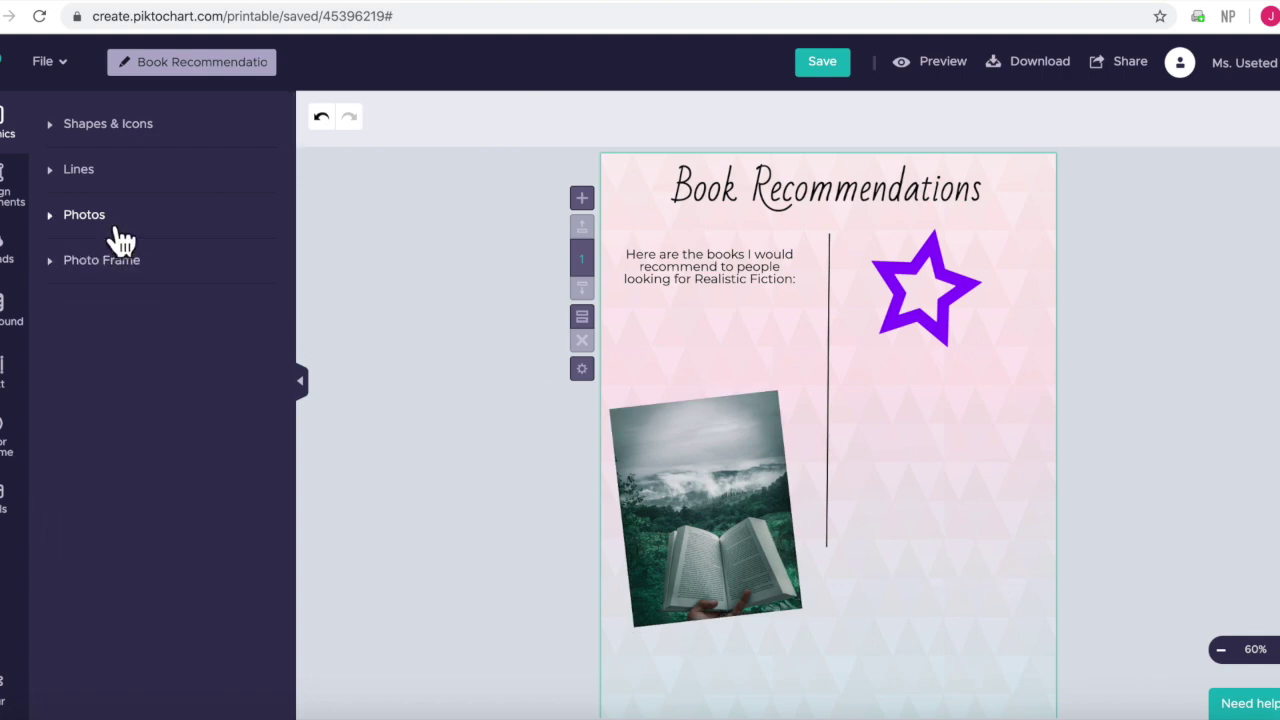
pyautogui.click(103, 270)
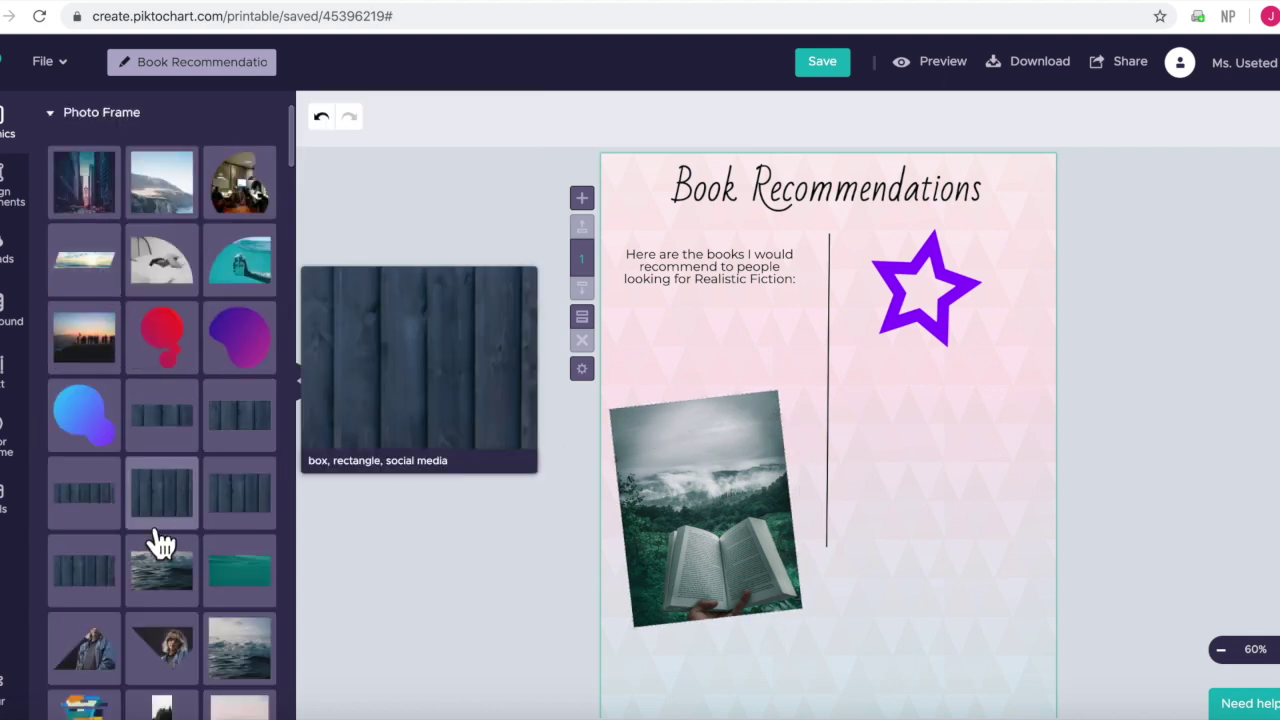
pyautogui.scroll(-5, 160, 543)
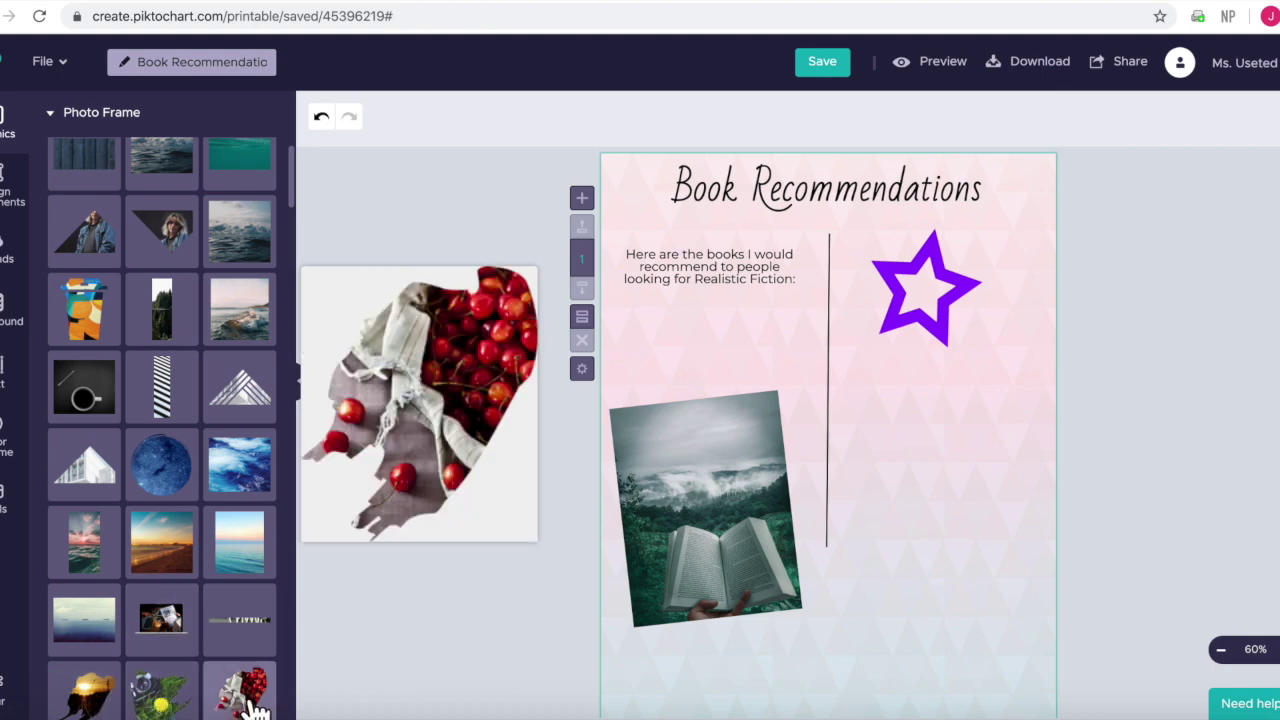
pyautogui.click(162, 465)
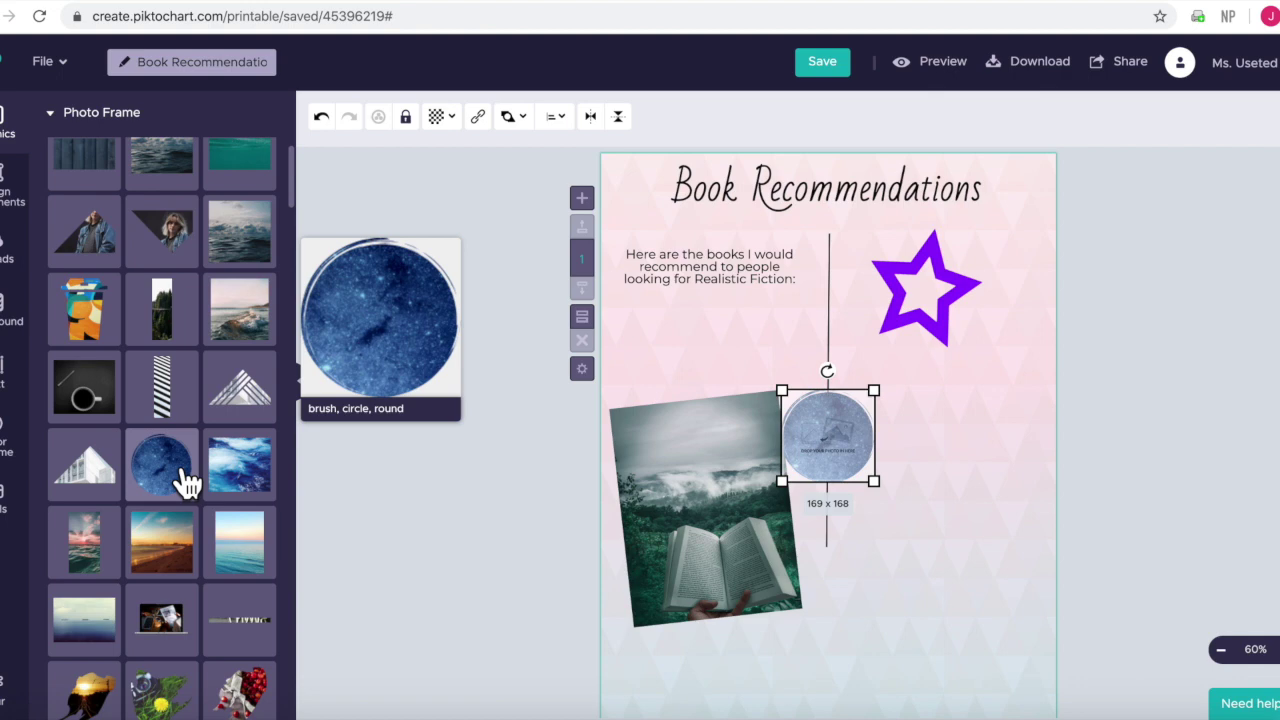
pyautogui.moveTo(883, 491); pyautogui.dragTo(980, 546)
pyautogui.moveTo(883, 560); pyautogui.dragTo(939, 561)
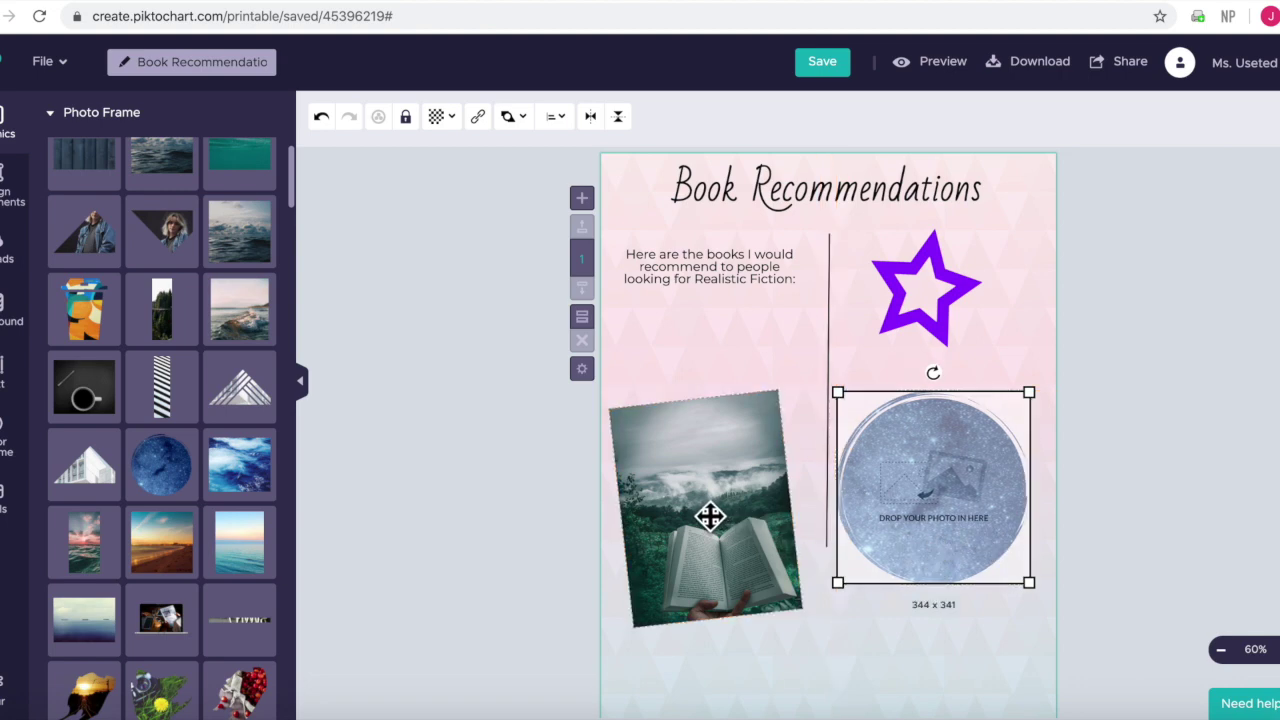
# - Place the book photo inside the circular frame and shift the image slightly downward within the mask
pyautogui.moveTo(707, 513); pyautogui.dragTo(932, 483)
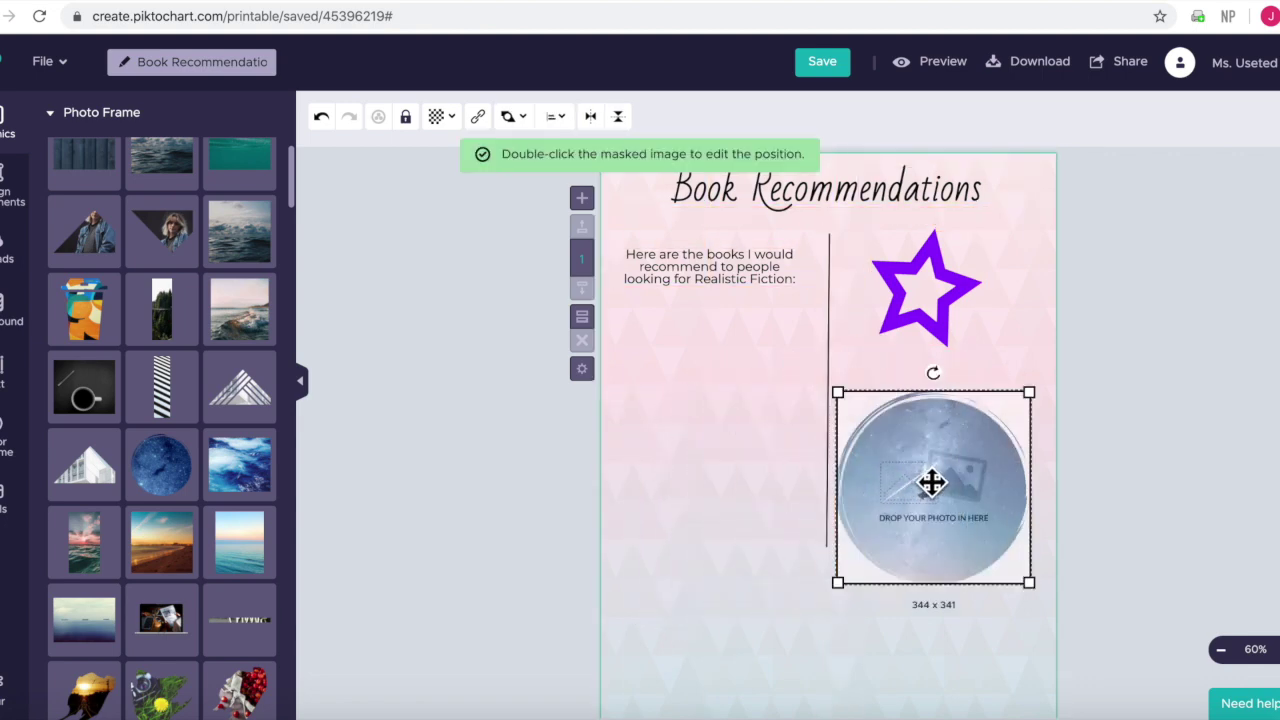
pyautogui.click(754, 568)
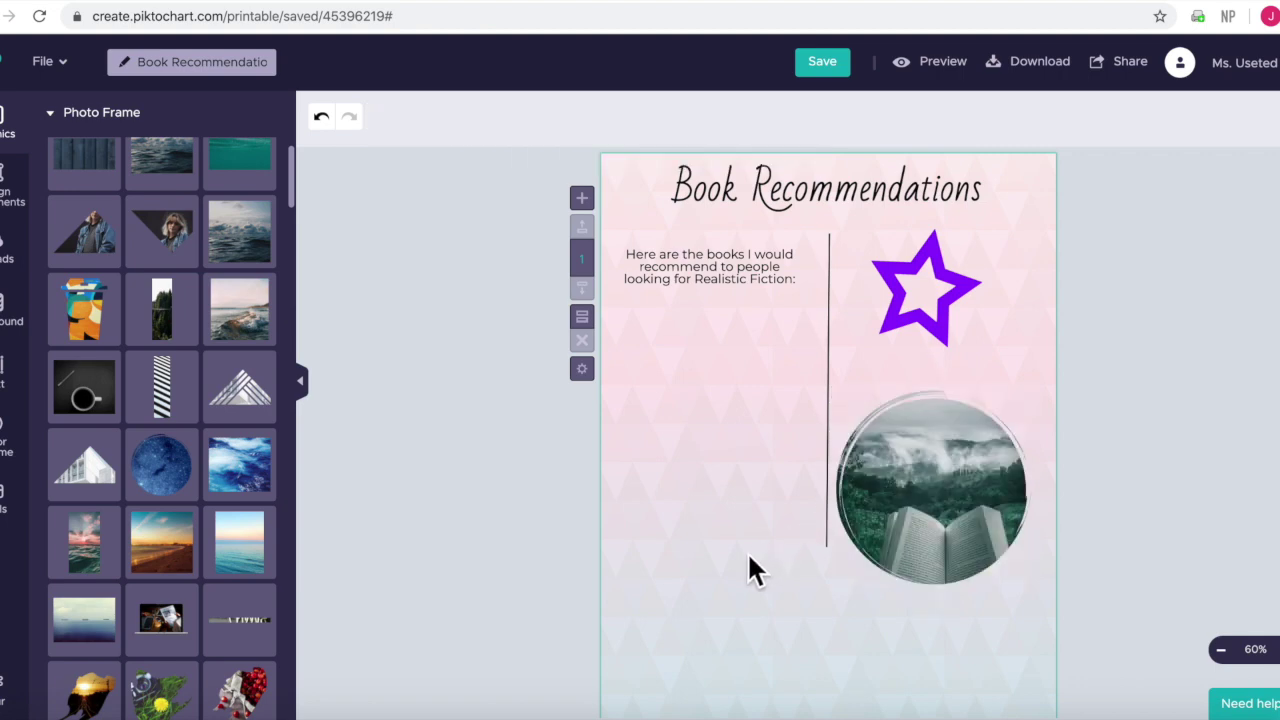
pyautogui.doubleClick(950, 540)
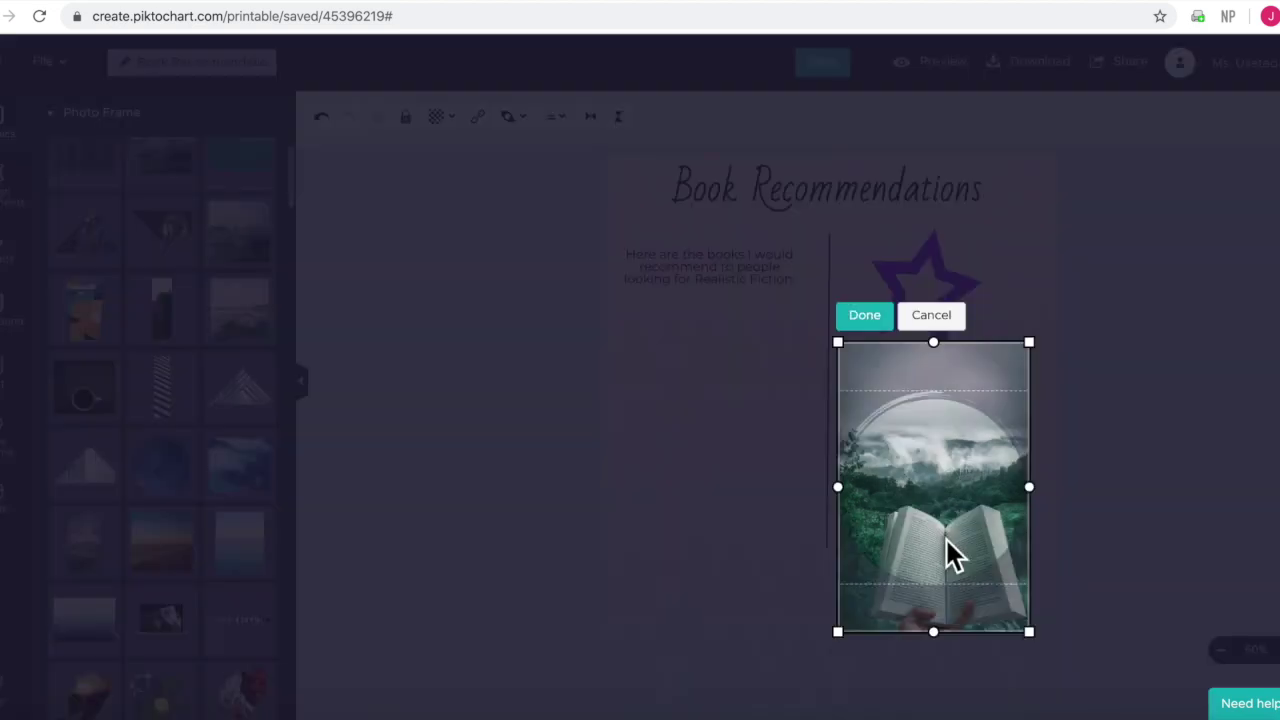
pyautogui.moveTo(969, 611); pyautogui.dragTo(970, 641)
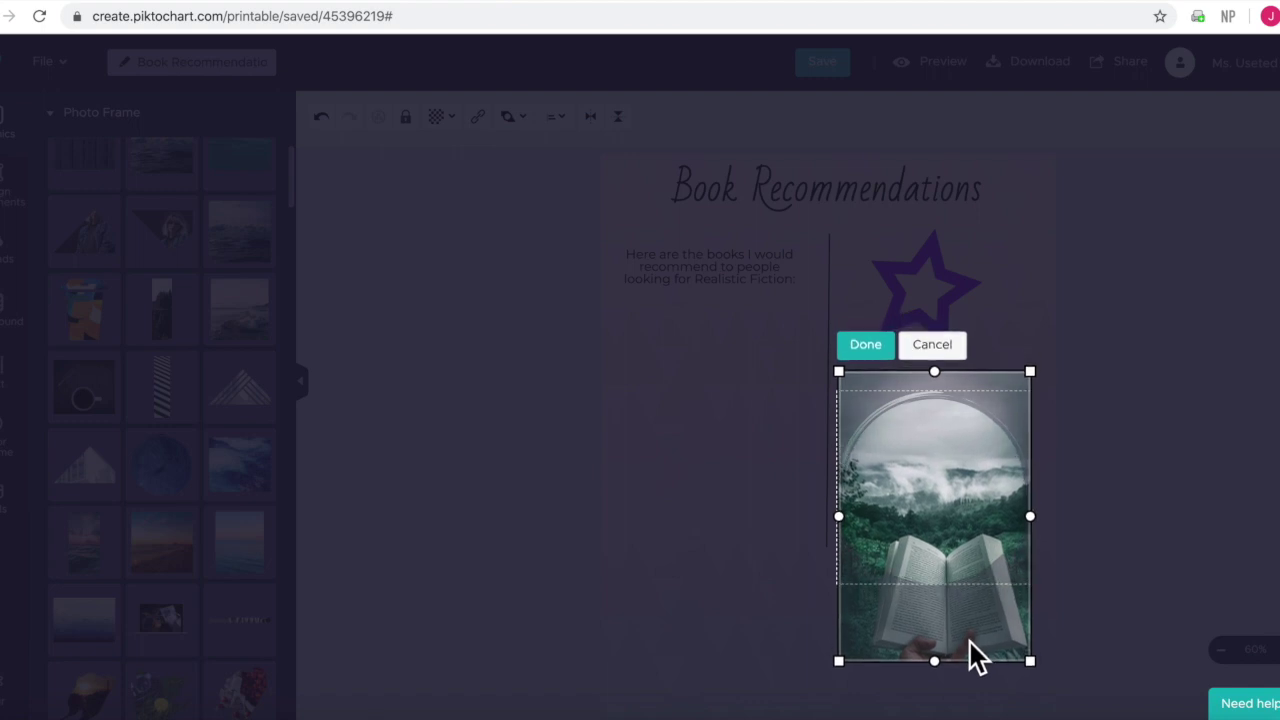
pyautogui.click(886, 350)
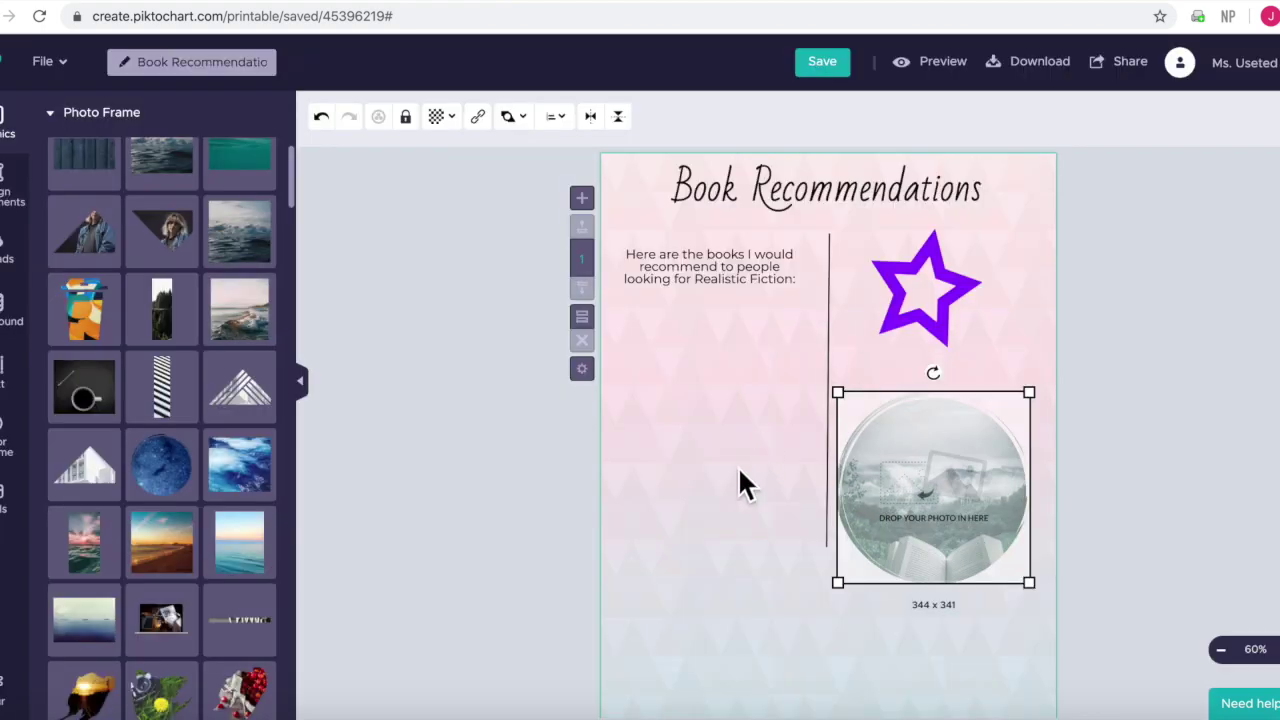
# - Move the framed photo below the introductory text, tilt it slightly counterclockwise, and enlarge it to about 362 x 360
pyautogui.moveTo(980, 557); pyautogui.dragTo(760, 566)
pyautogui.moveTo(714, 383); pyautogui.dragTo(693, 376)
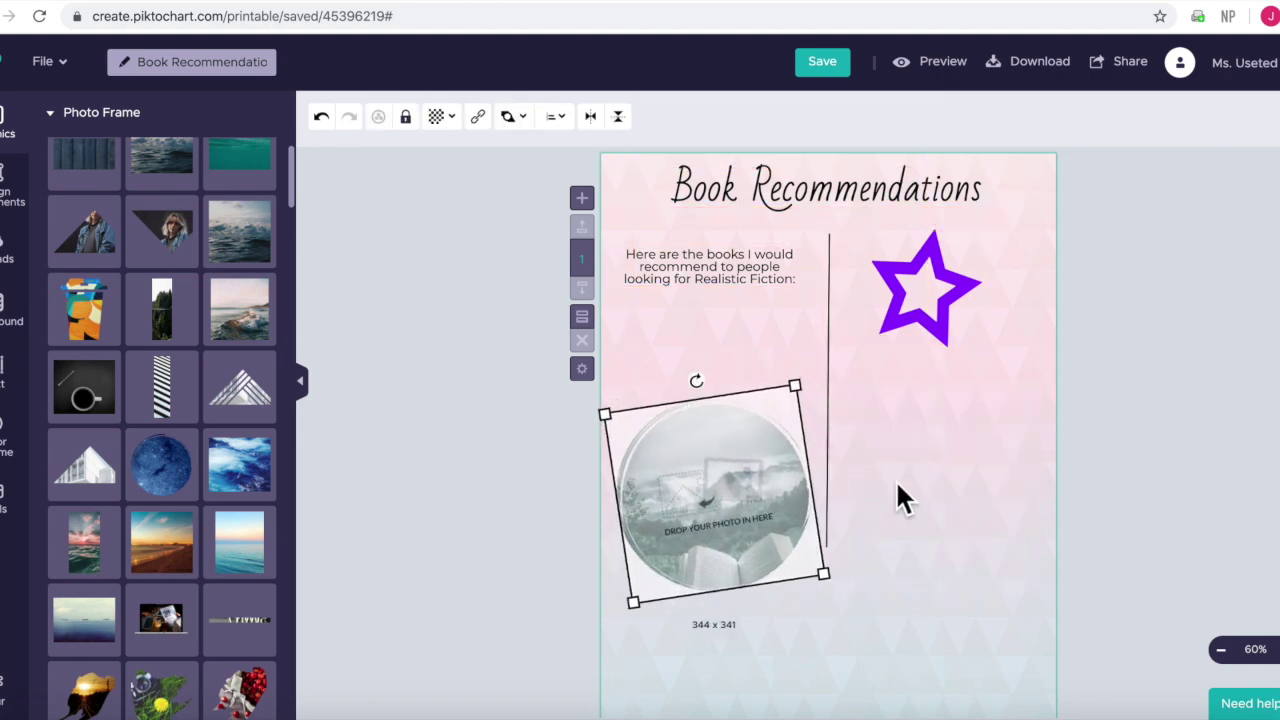
pyautogui.moveTo(825, 575); pyautogui.dragTo(840, 590)
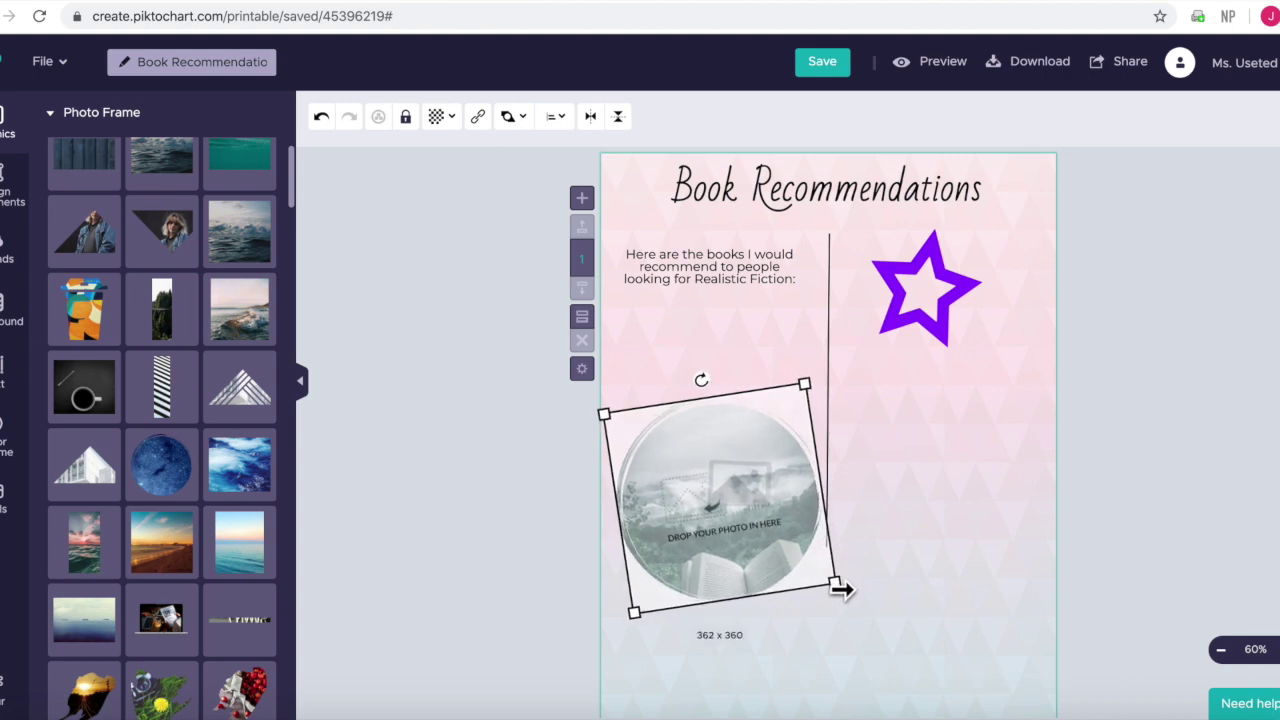
pyautogui.click(909, 531)
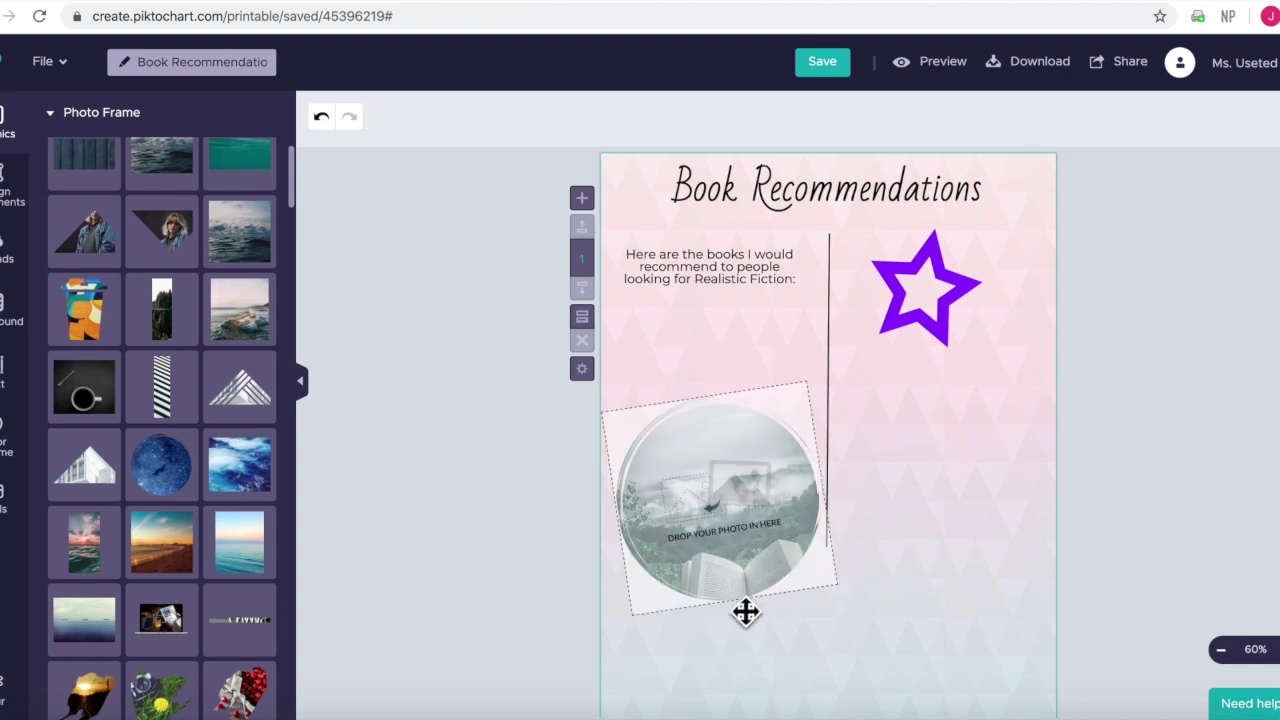
pyautogui.click(741, 586)
pyautogui.click(910, 592)
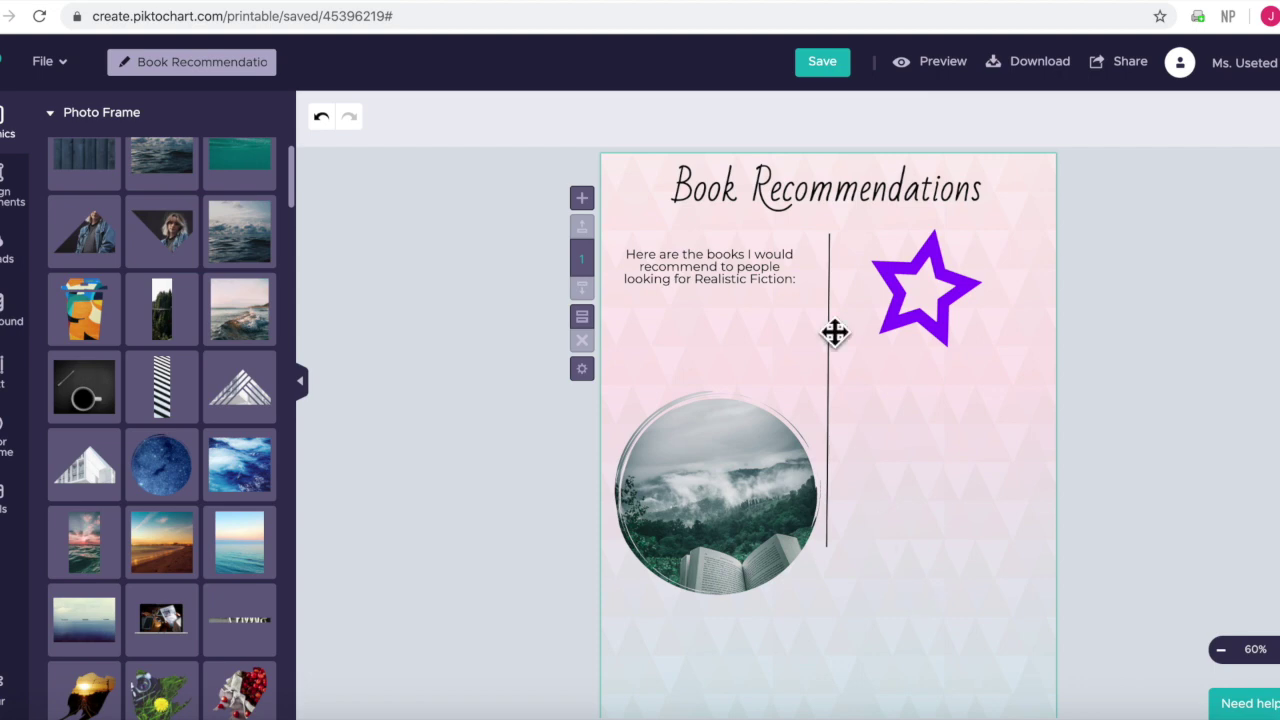
# - Save the poster and copy its share link with public access turned on
pyautogui.click(836, 72)
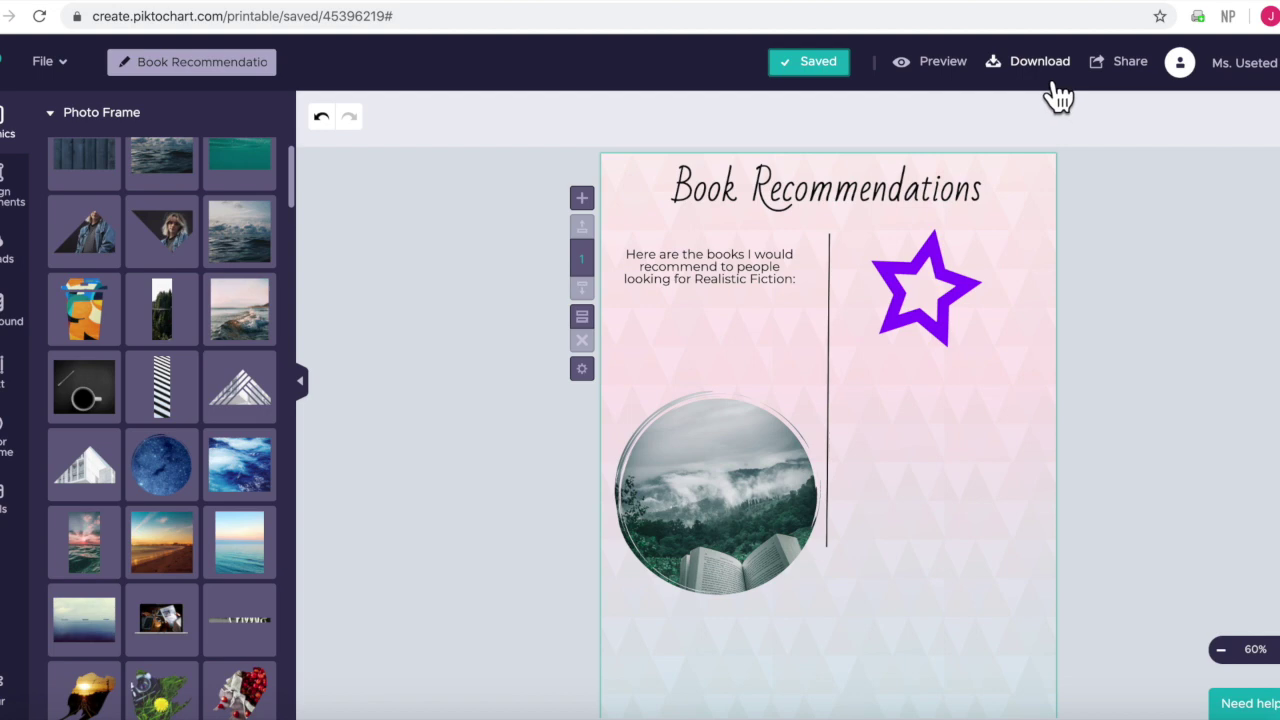
pyautogui.click(1140, 72)
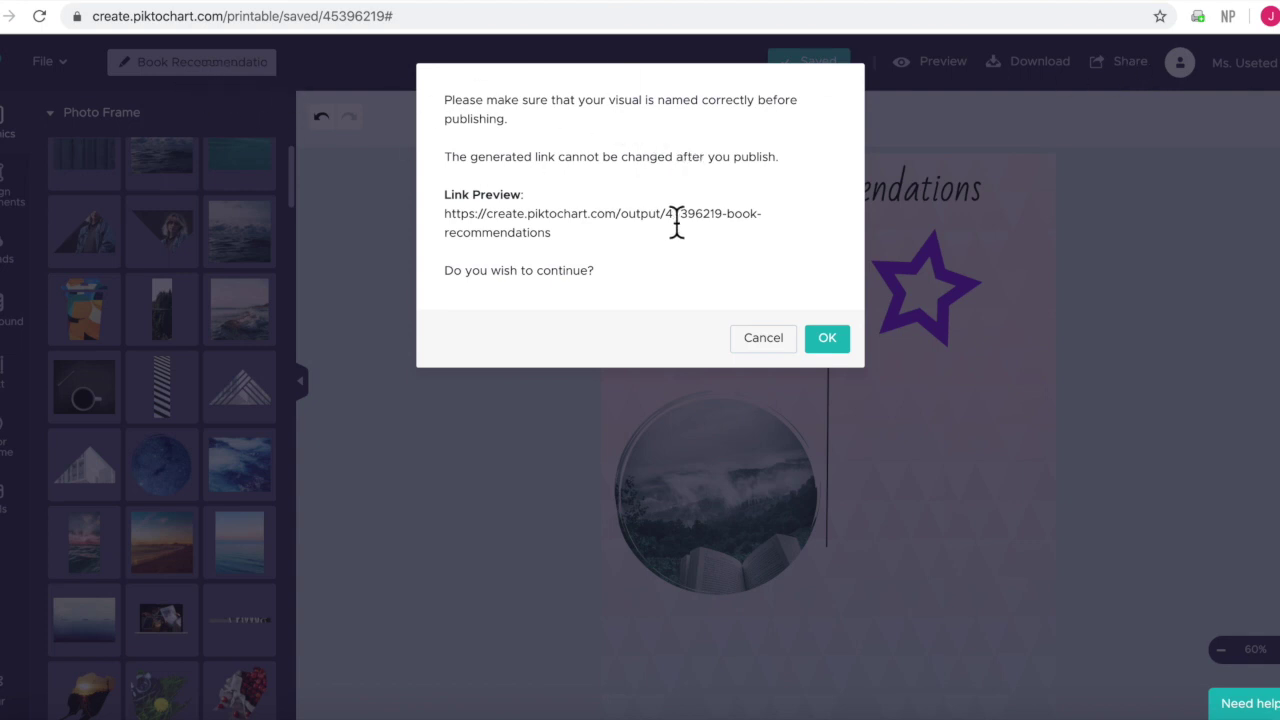
pyautogui.click(828, 342)
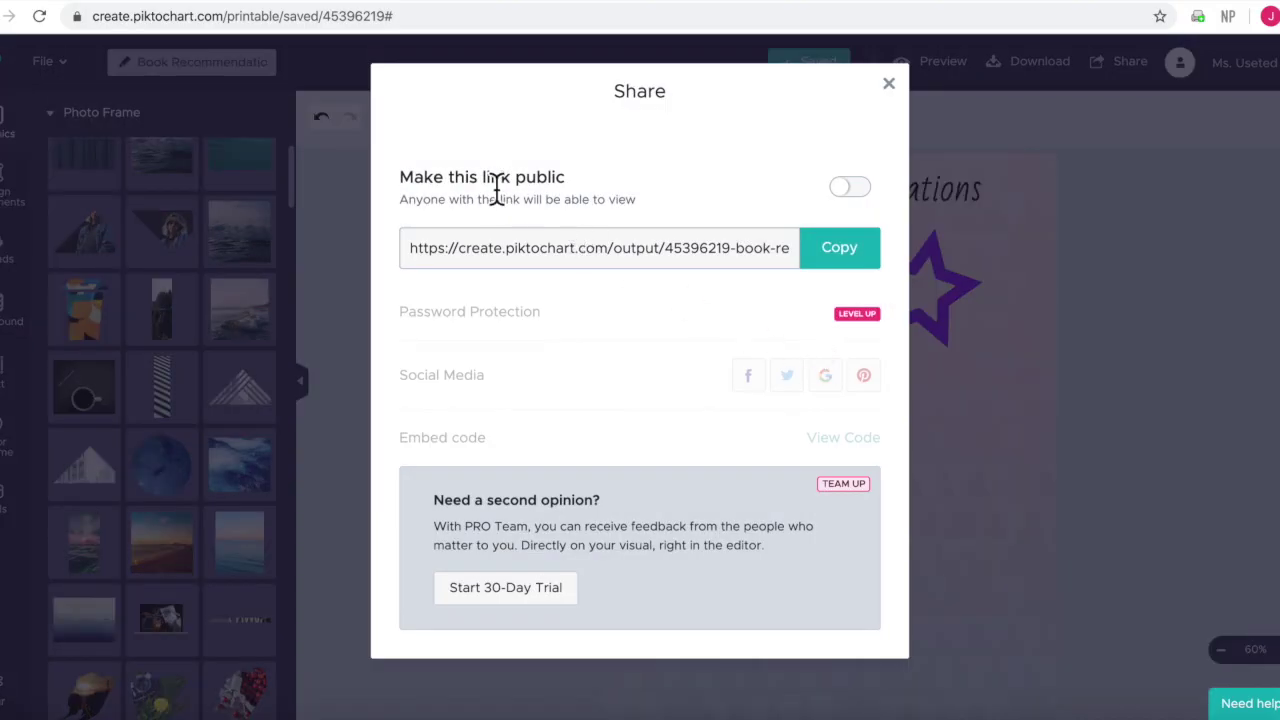
pyautogui.click(851, 190)
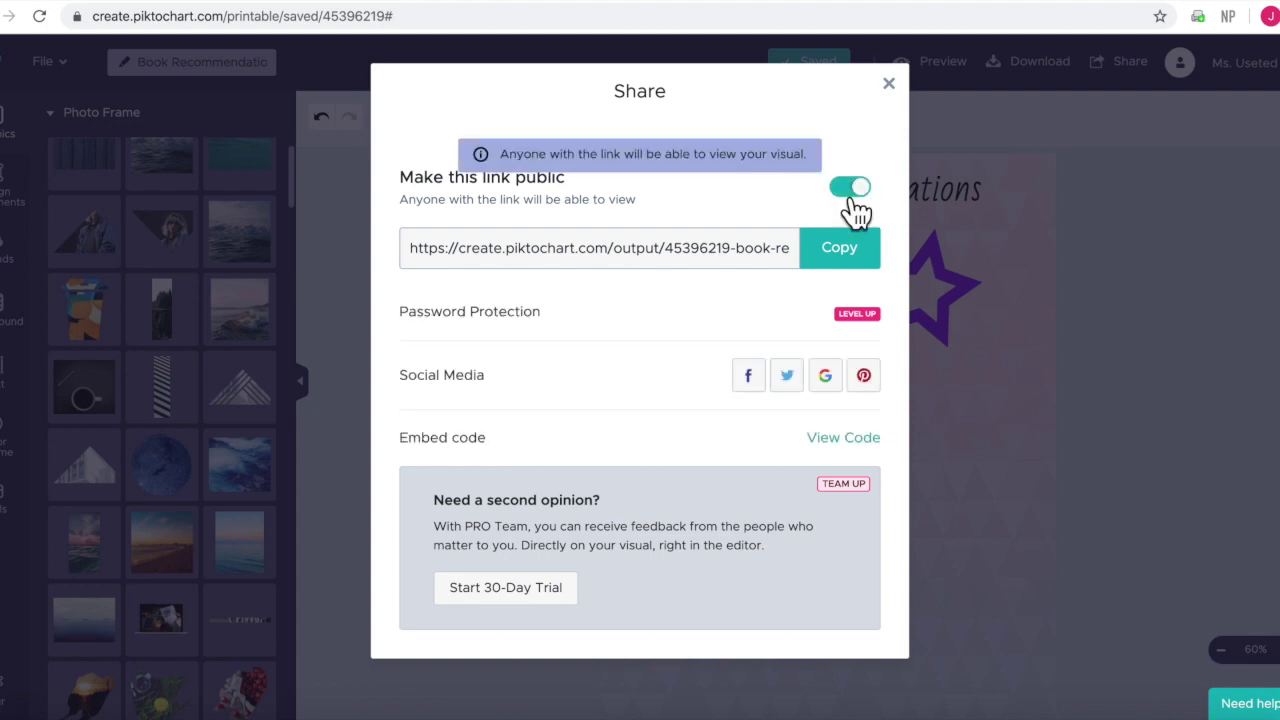
pyautogui.click(856, 266)
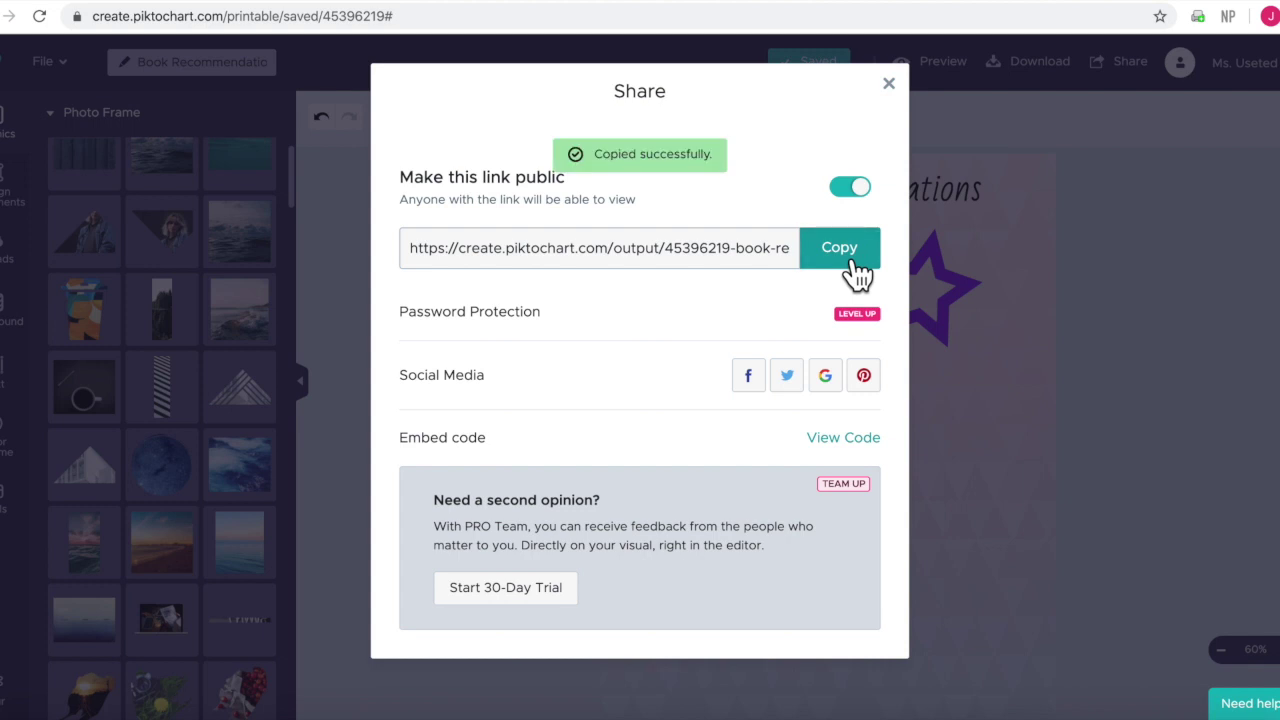